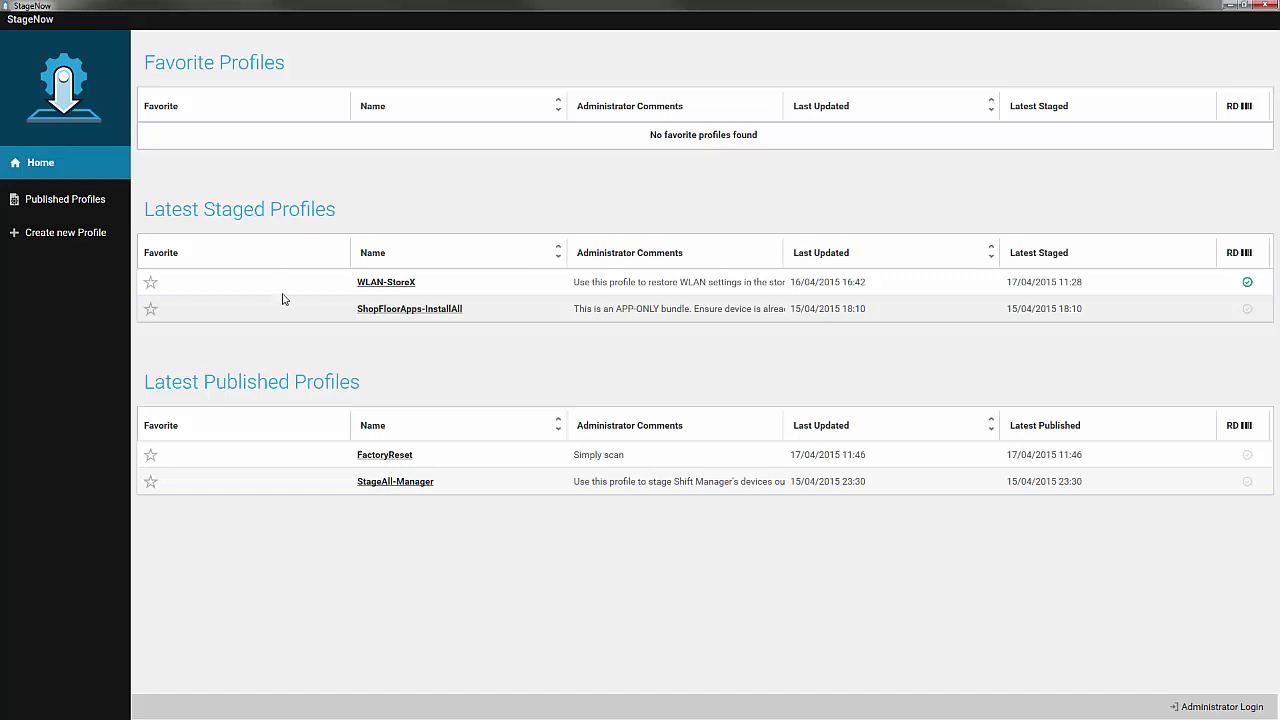
Step: Star StageAll-Manager in Latest Published Profiles to make it a favourite
{"action": "left_click", "coordinate": [151, 484]}
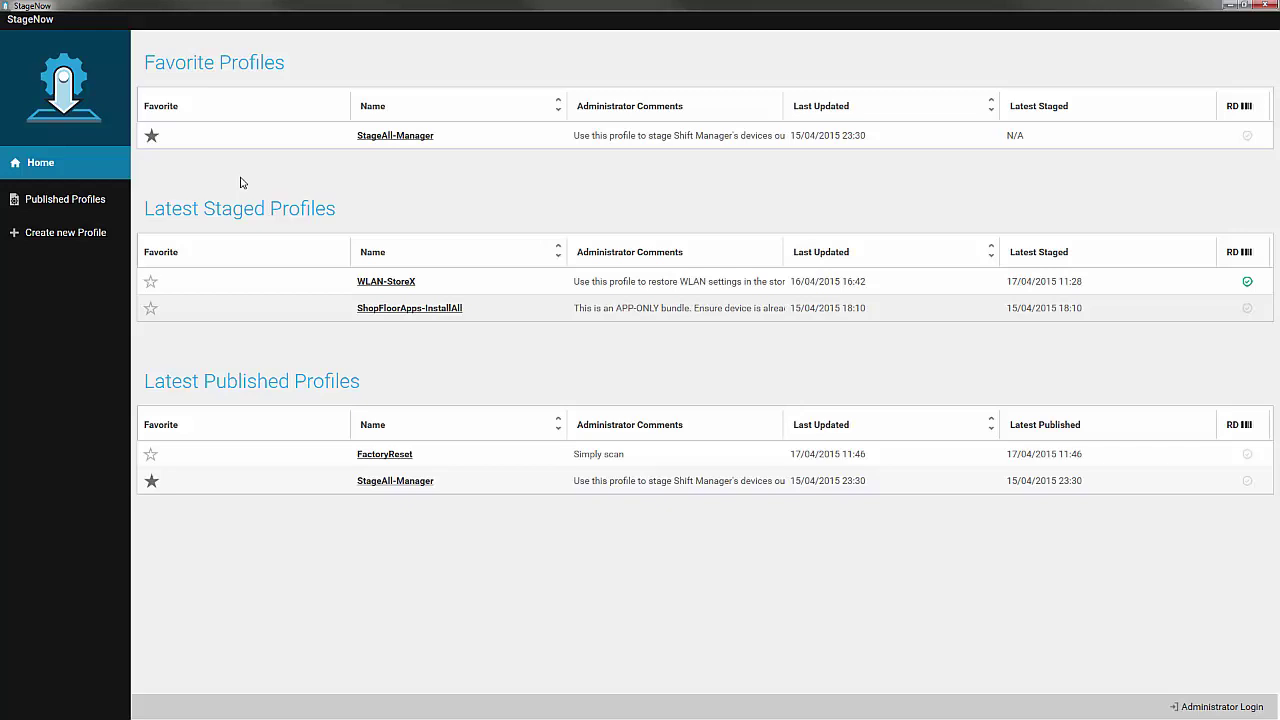
{"action": "left_click", "coordinate": [34, 22]}
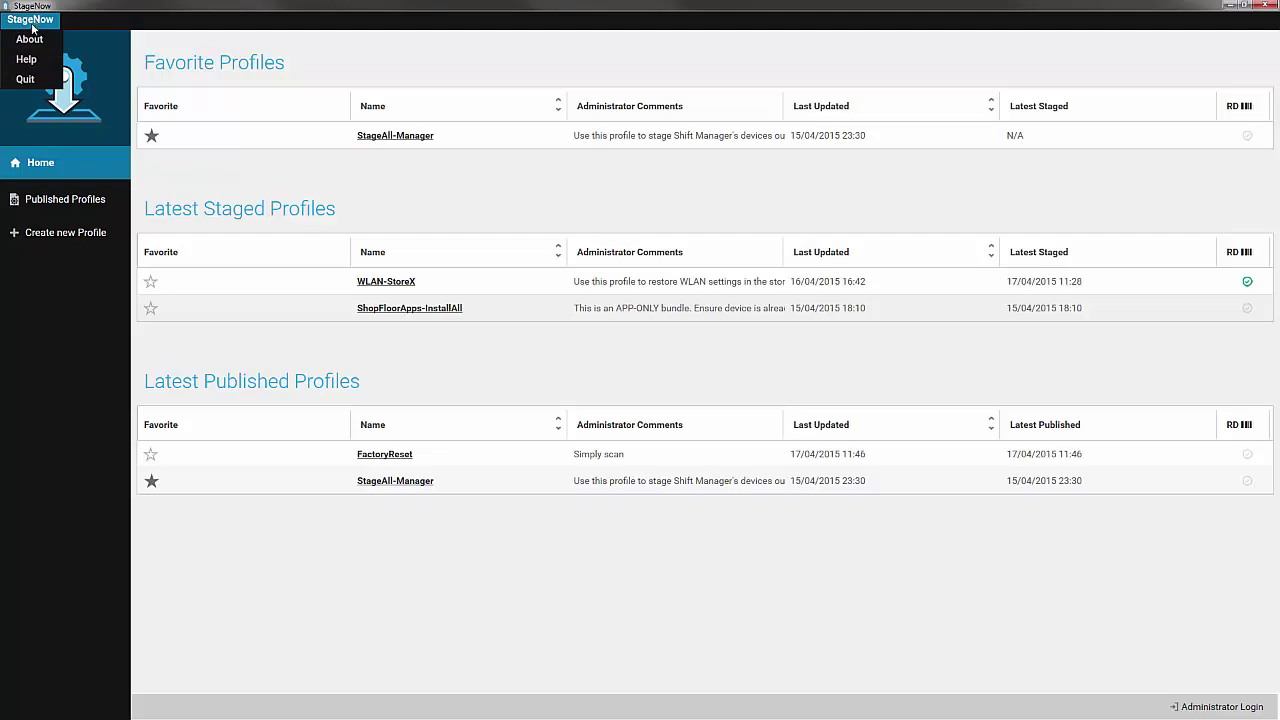
{"action": "left_click", "coordinate": [33, 41]}
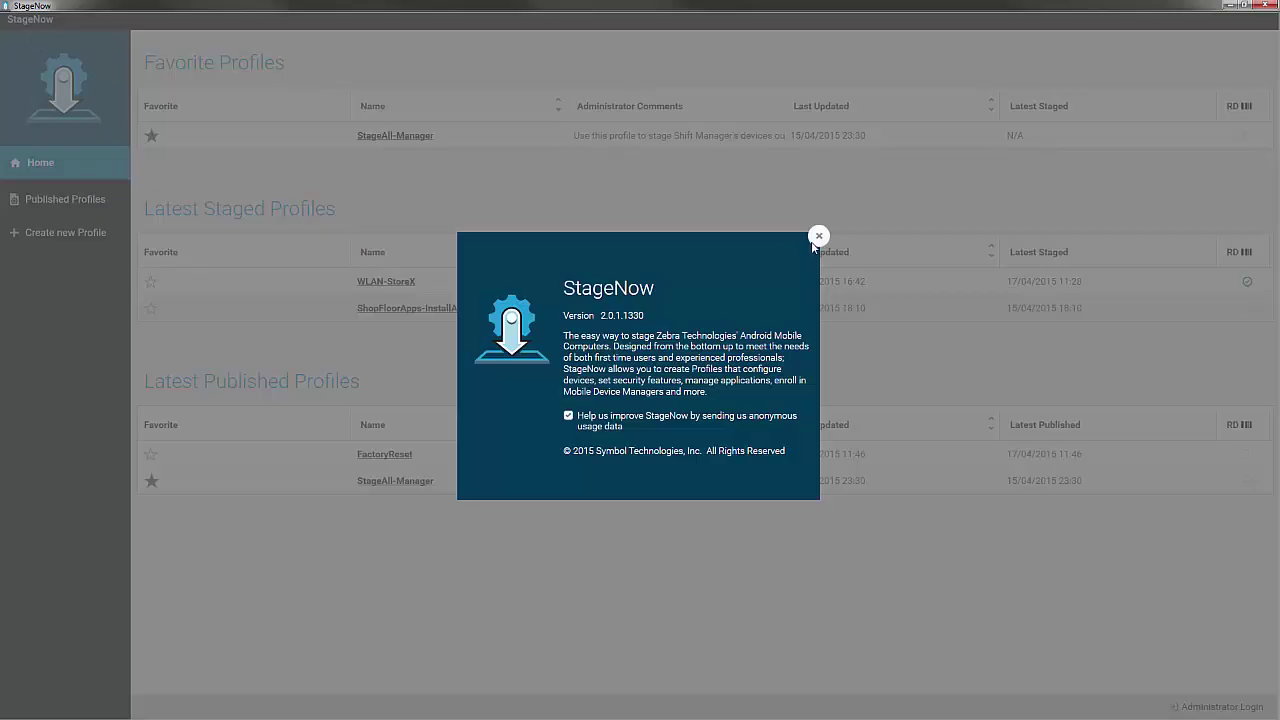
{"action": "left_click", "coordinate": [818, 236]}
{"action": "left_click", "coordinate": [18, 22]}
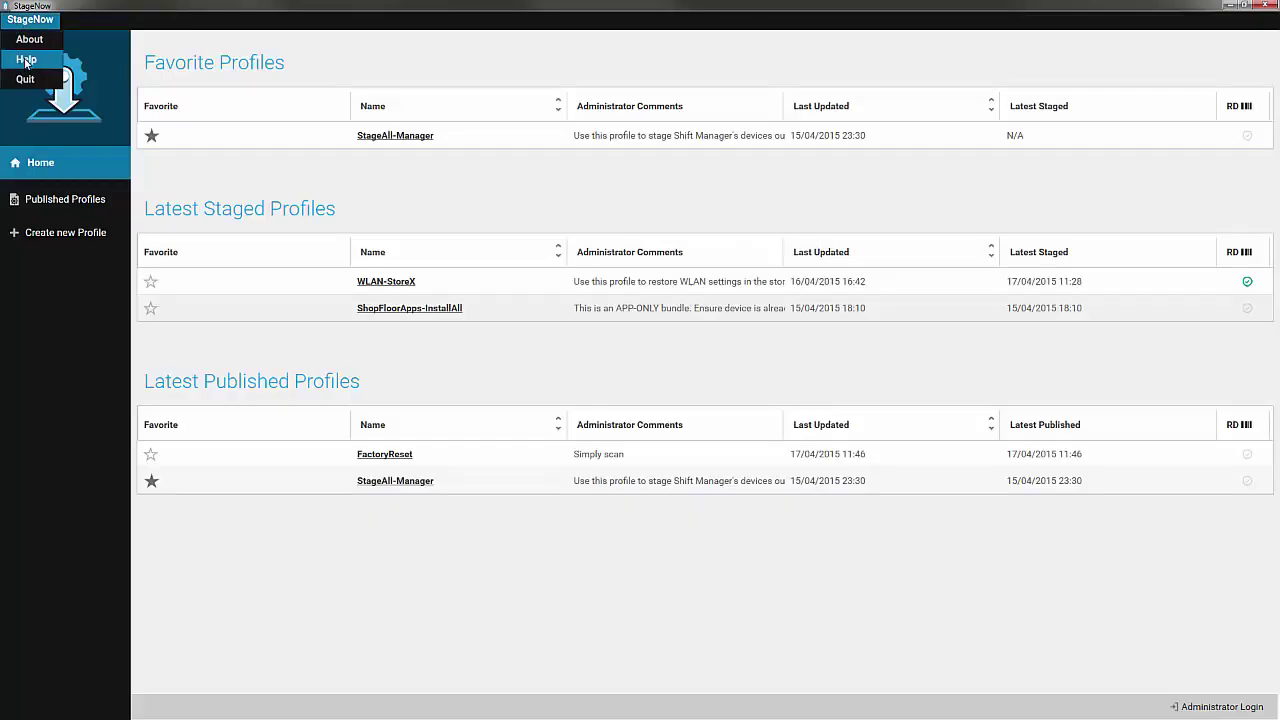
Step: Paste two scanning tips into WLAN-StoreX's My Comments: raise brightness and zoom, turn flash off
{"action": "left_click", "coordinate": [430, 193]}
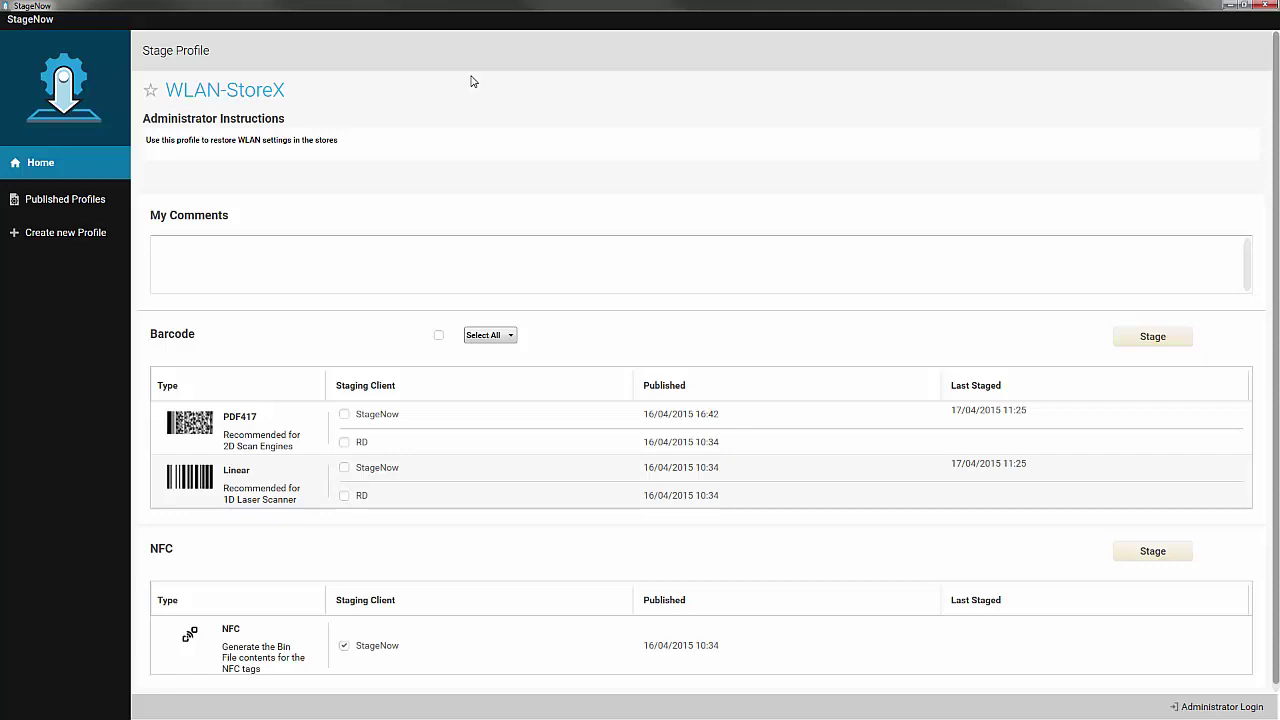
{"action": "left_click", "coordinate": [465, 278]}
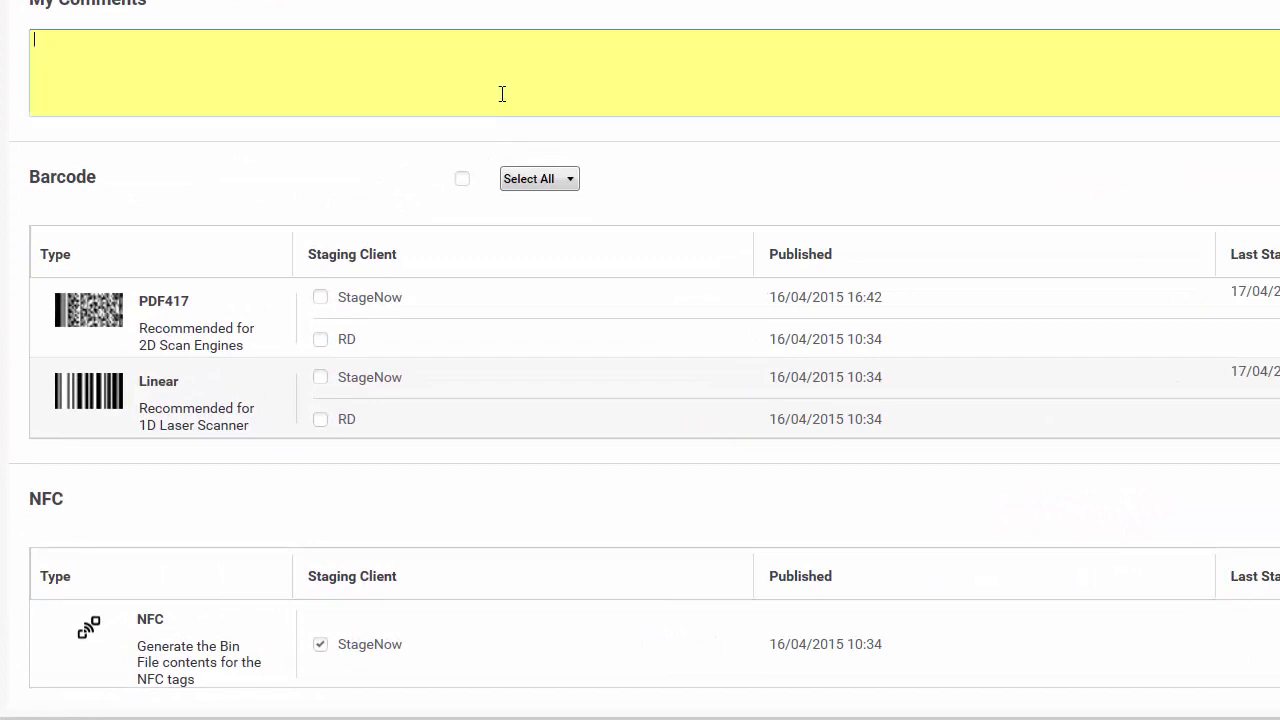
{"action": "type", "text": "When scanning from screen, make sure to insrease screen brightness and zoom. When scanning with Camera from screen - turn the flash off!"}
{"action": "left_click", "coordinate": [690, 200]}
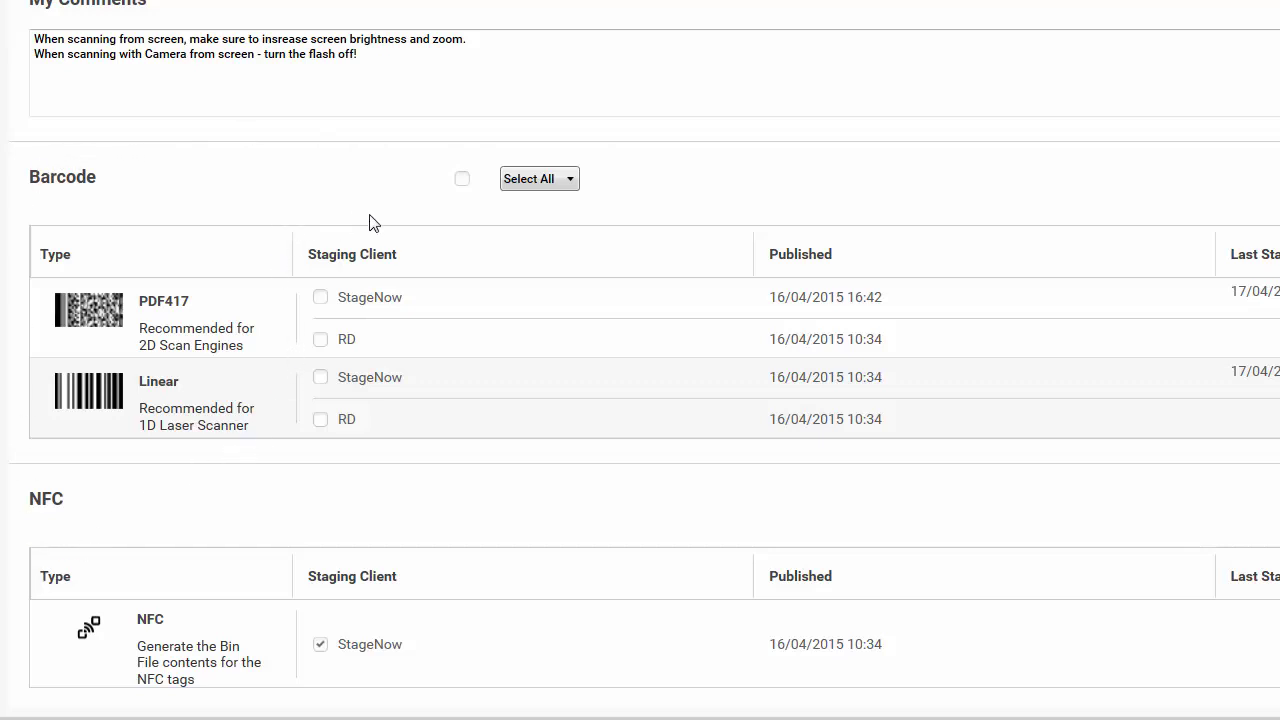
Step: Tick StageNow for the PDF417 and Linear barcodes and generate the WLAN-StoreX barcode PDF
{"action": "left_click", "coordinate": [320, 297]}
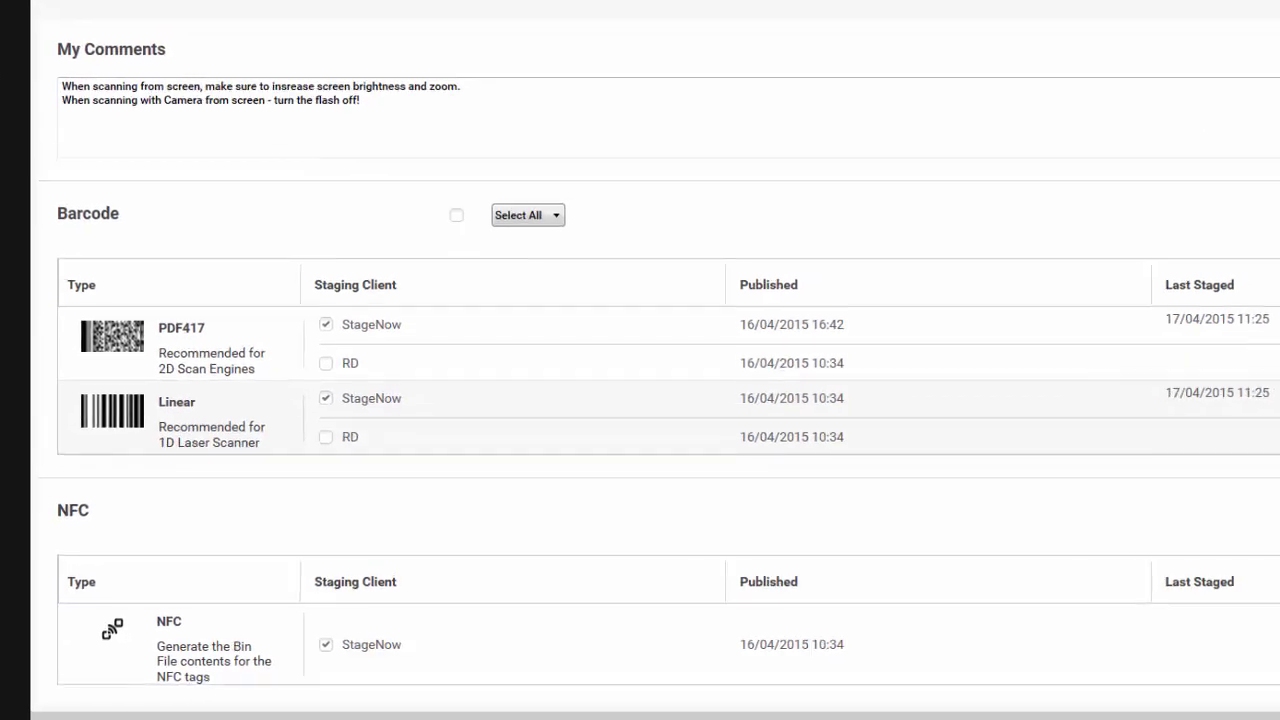
{"action": "left_click", "coordinate": [1150, 336]}
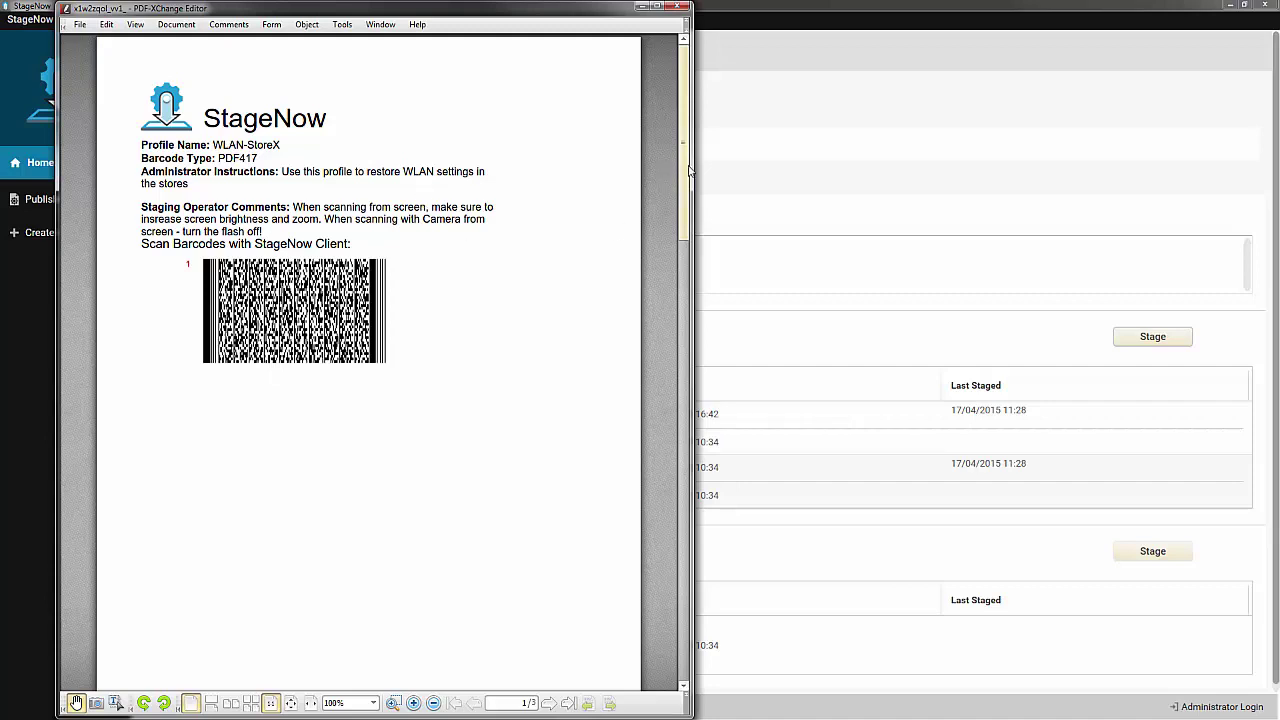
Step: Review the PDF417 and linear barcode pages in continuous page layout, then close the PDF
{"action": "left_click_drag", "start_coordinate": [688, 172], "coordinate": [686, 424]}
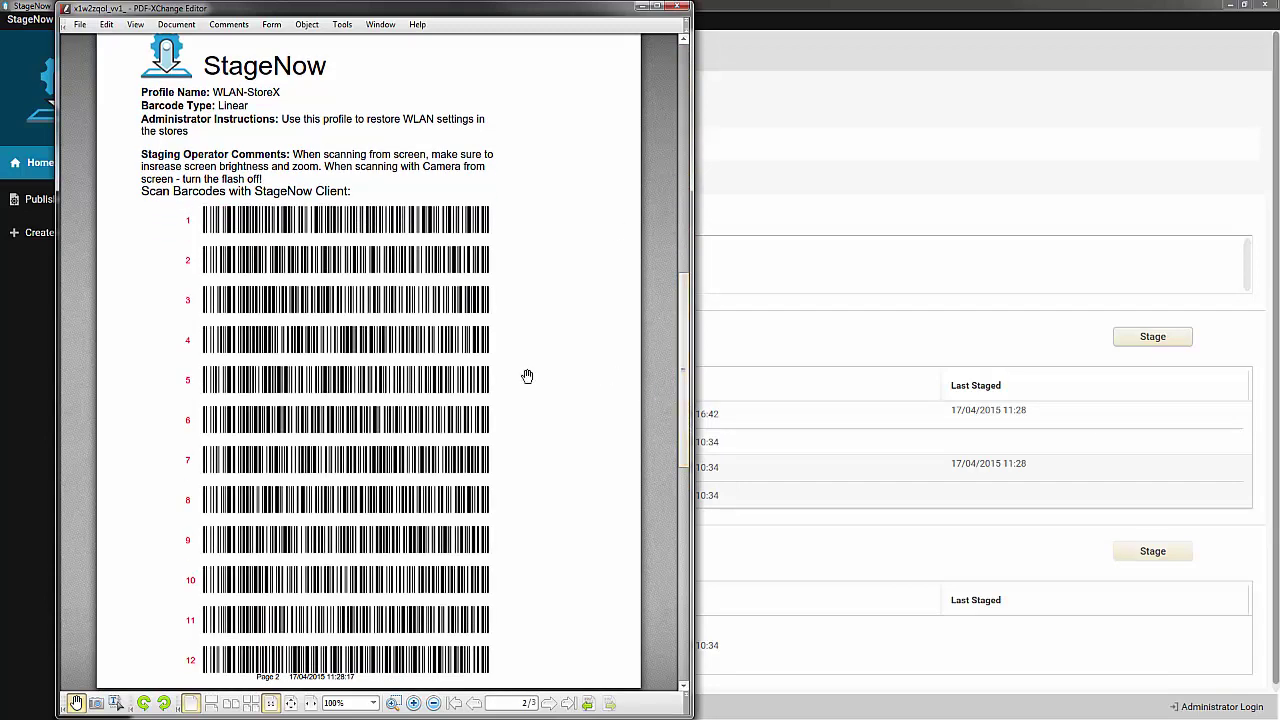
{"action": "left_click", "coordinate": [210, 703]}
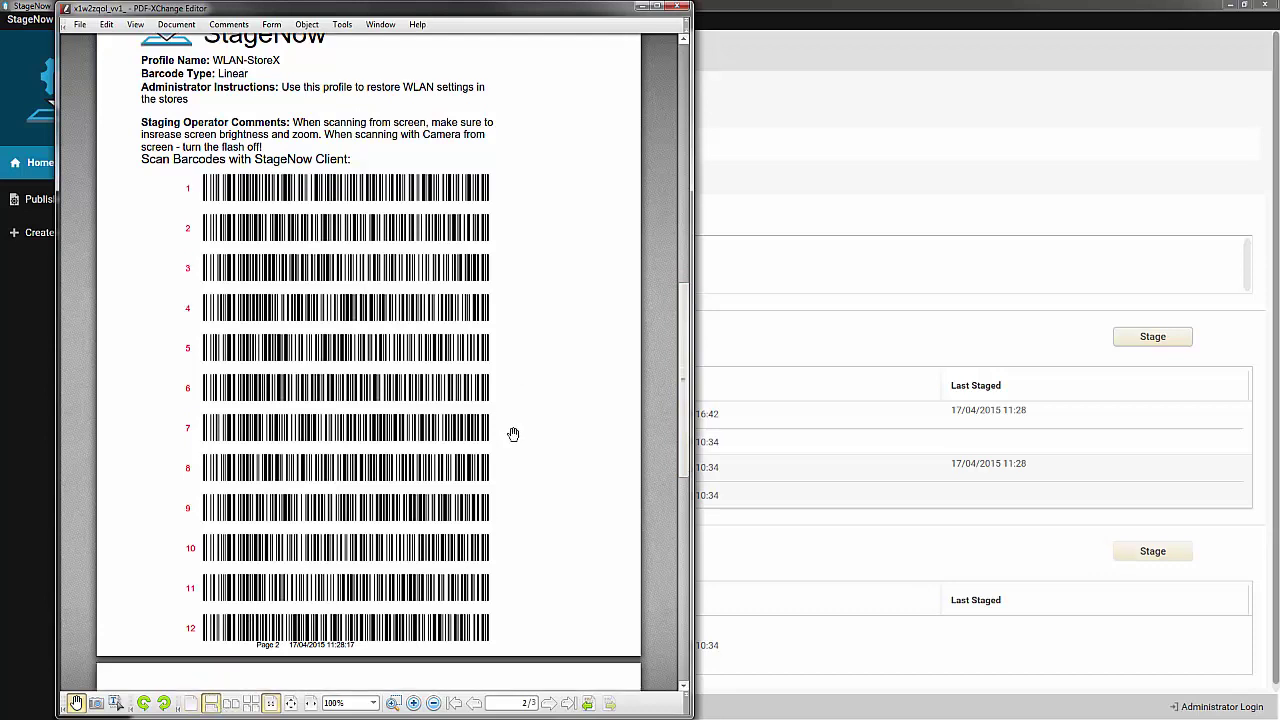
{"action": "scroll", "coordinate": [513, 433], "scroll_direction": "down", "scroll_amount": 10}
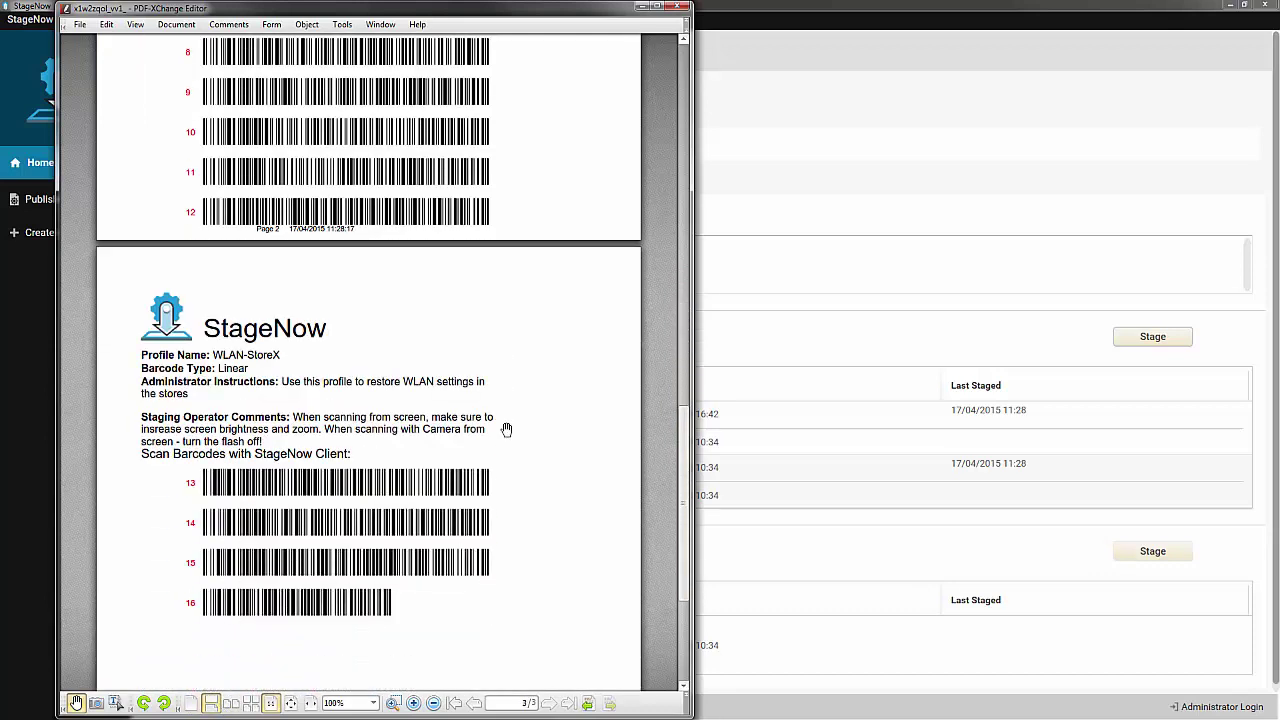
{"action": "scroll", "coordinate": [507, 429], "scroll_direction": "down", "scroll_amount": 3}
{"action": "scroll", "coordinate": [507, 429], "scroll_direction": "up", "scroll_amount": 12}
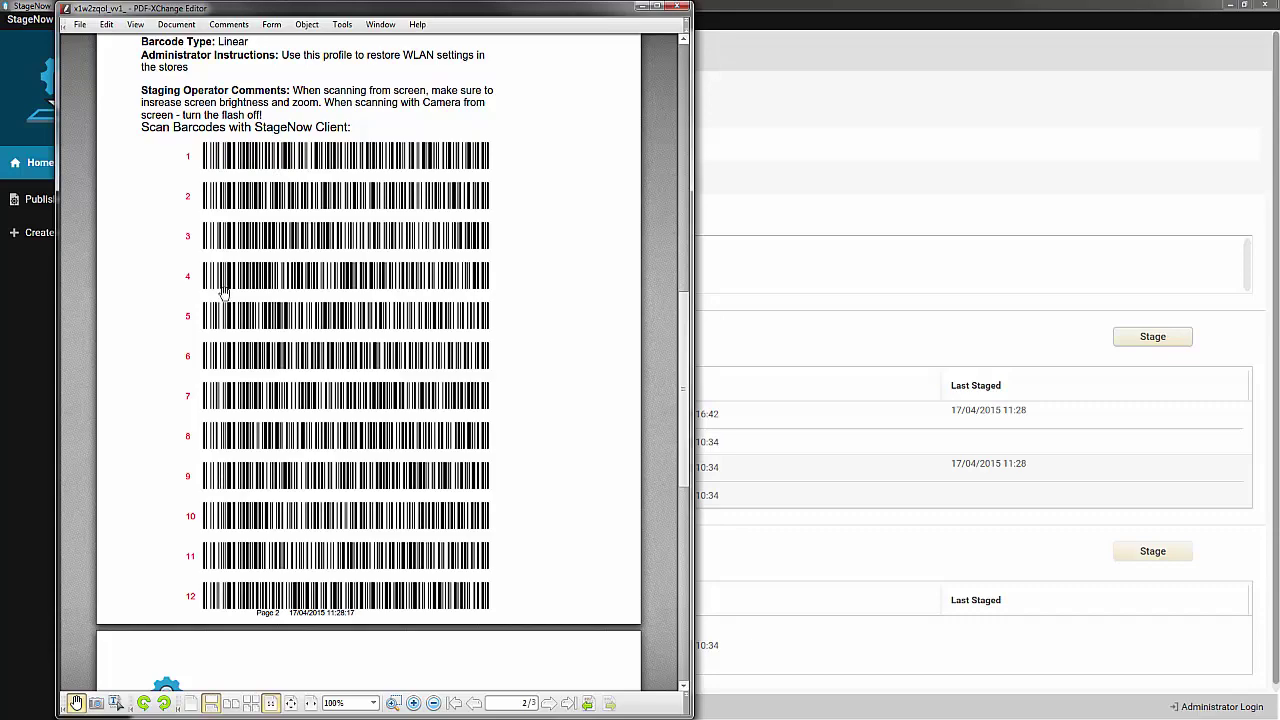
{"action": "scroll", "coordinate": [316, 404], "scroll_direction": "down", "scroll_amount": 6}
{"action": "scroll", "coordinate": [316, 404], "scroll_direction": "down", "scroll_amount": 1}
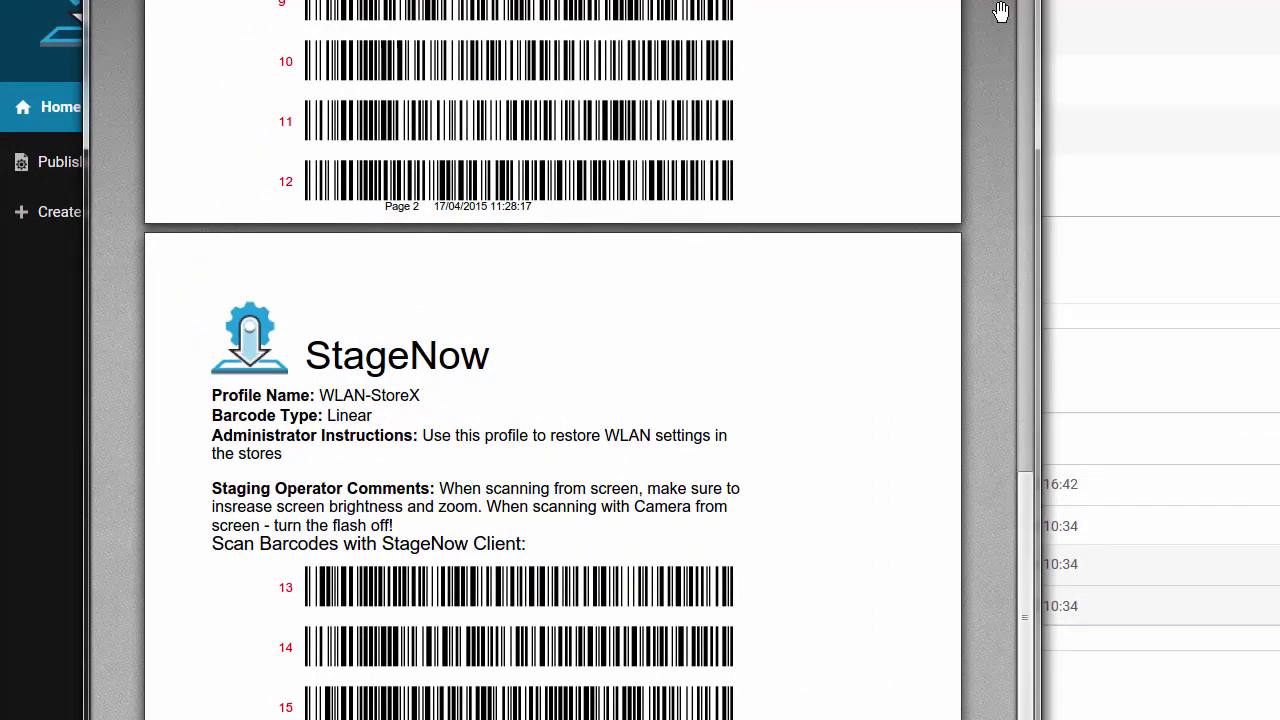
{"action": "key", "text": "Escape"}
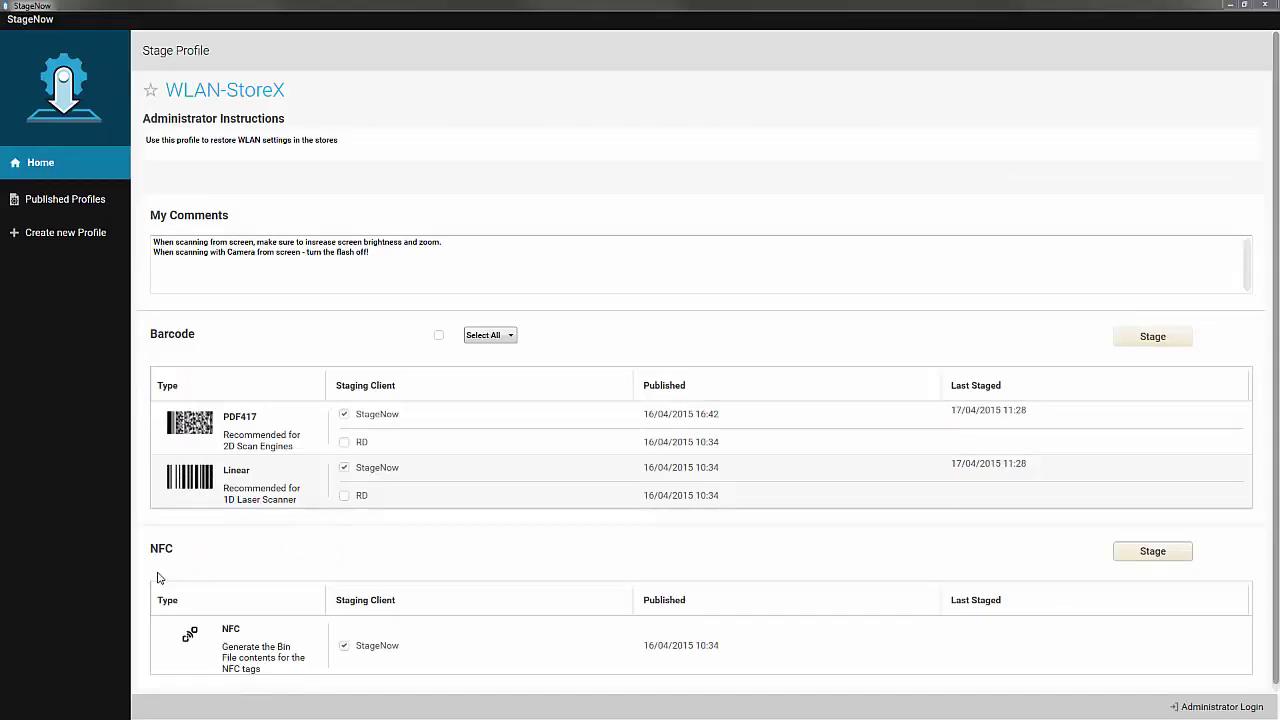
Step: Start NFC staging for WLAN-StoreX but cancel saving the NFC bin file
{"action": "left_click", "coordinate": [1160, 553]}
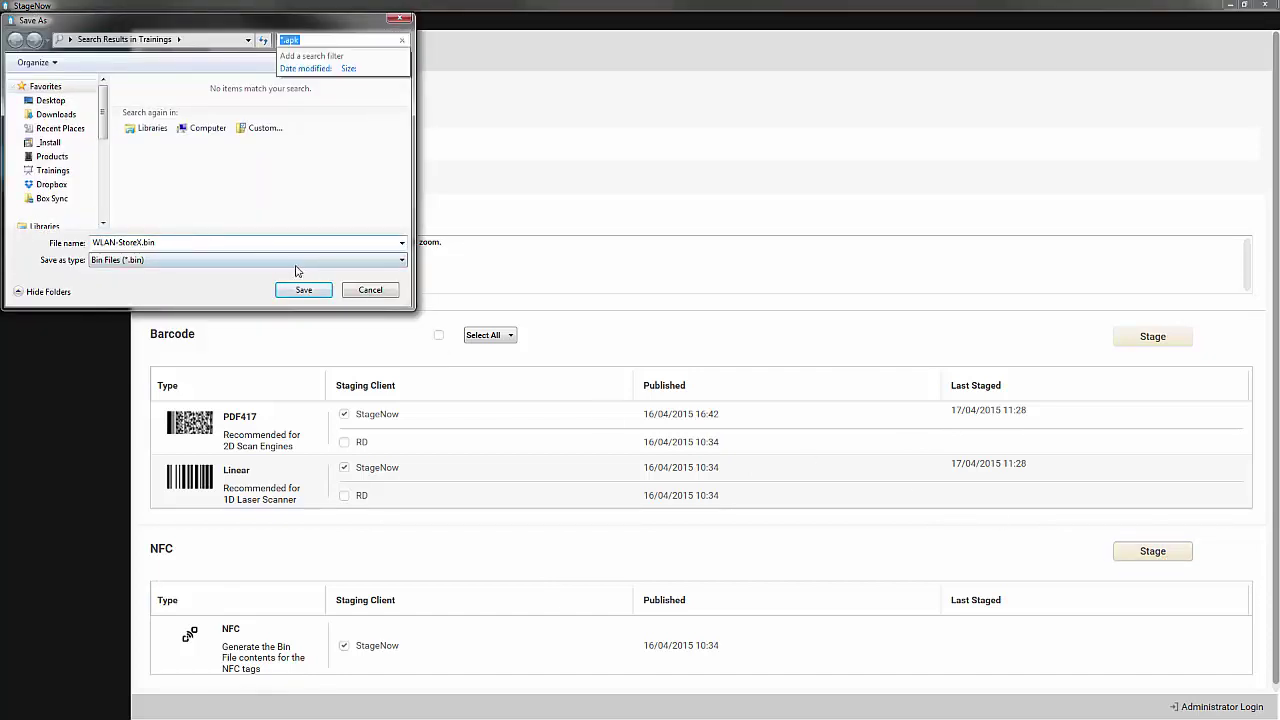
{"action": "left_click", "coordinate": [369, 290]}
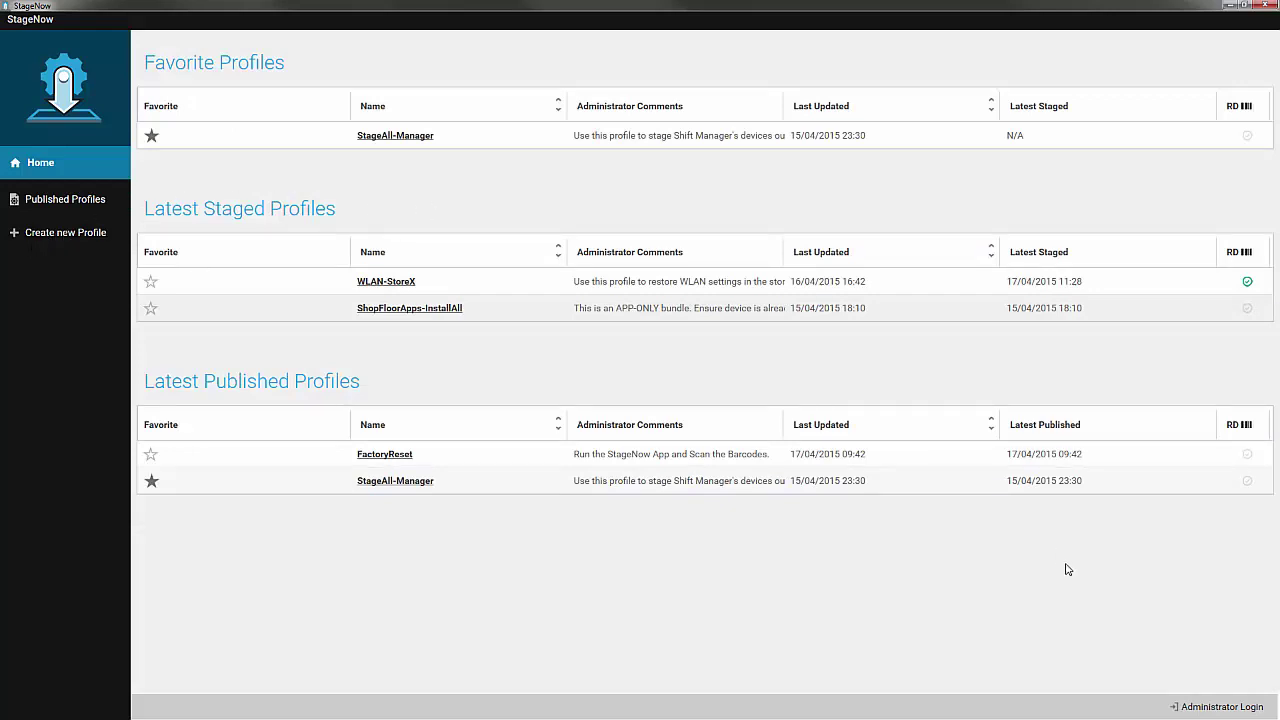
Step: Log in to StageNow as administrator with the admin password
{"action": "left_click", "coordinate": [1214, 708]}
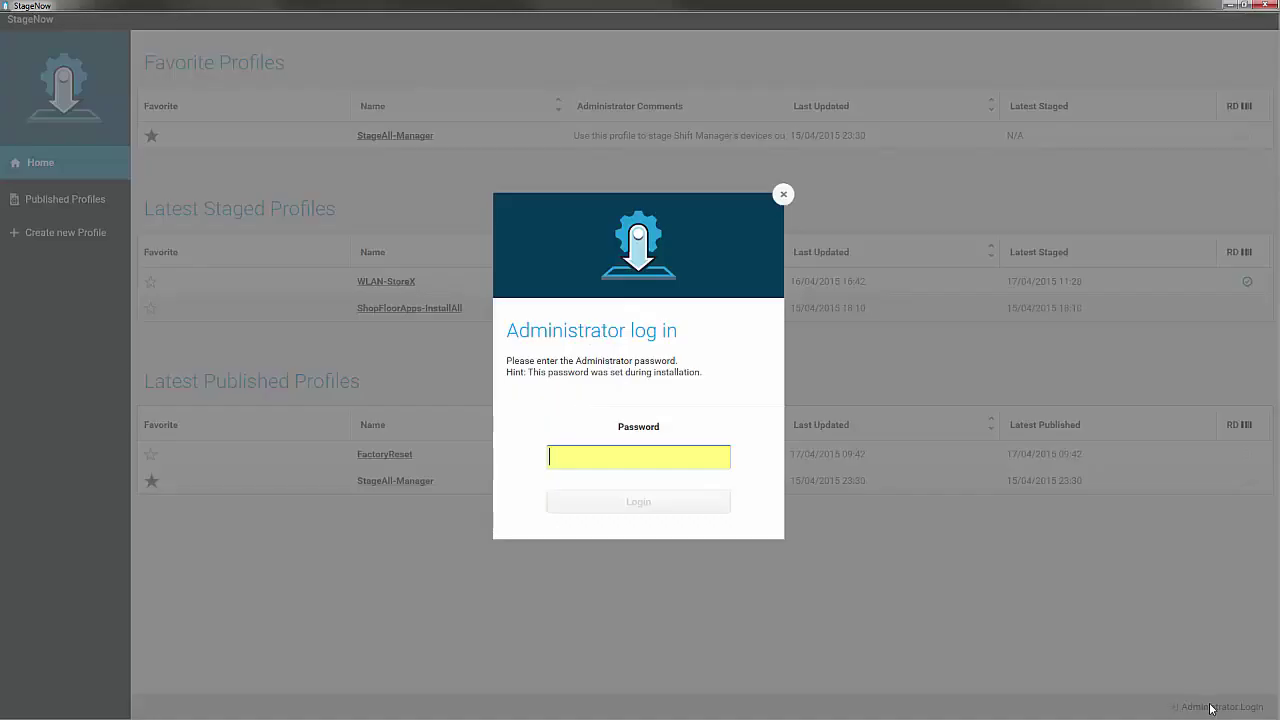
{"action": "type", "text": "********"}
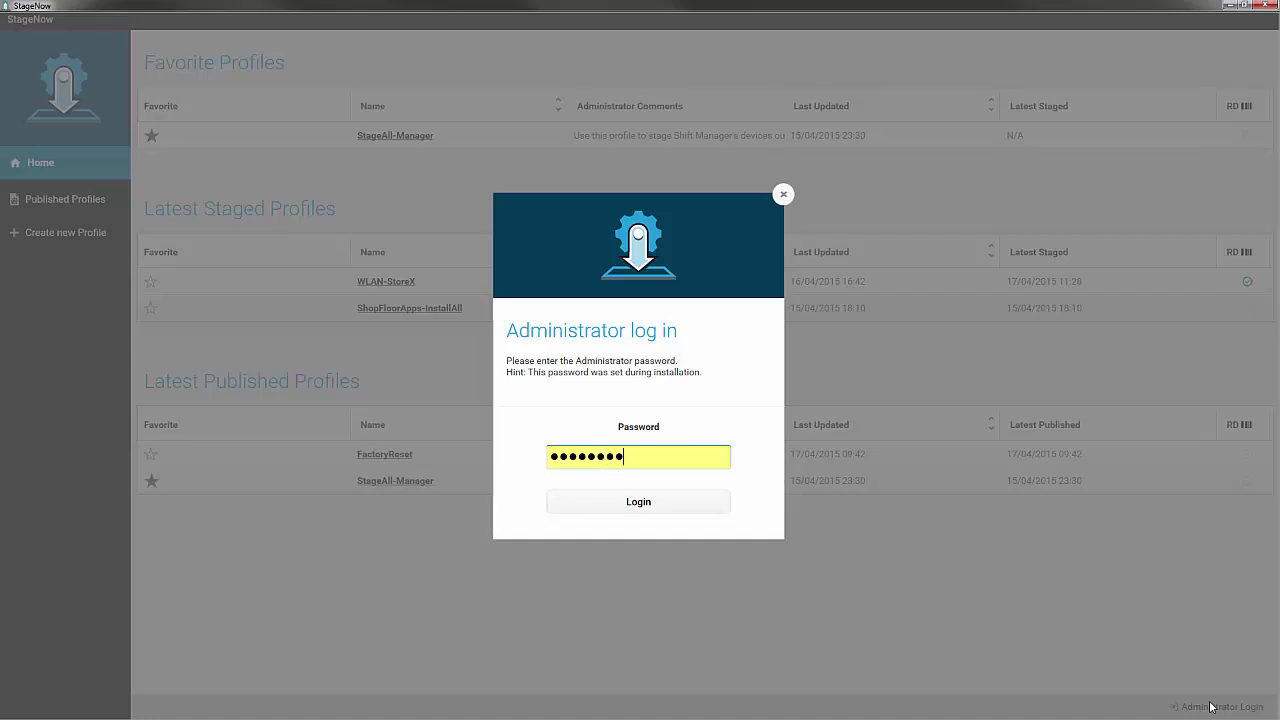
{"action": "key", "text": "Return"}
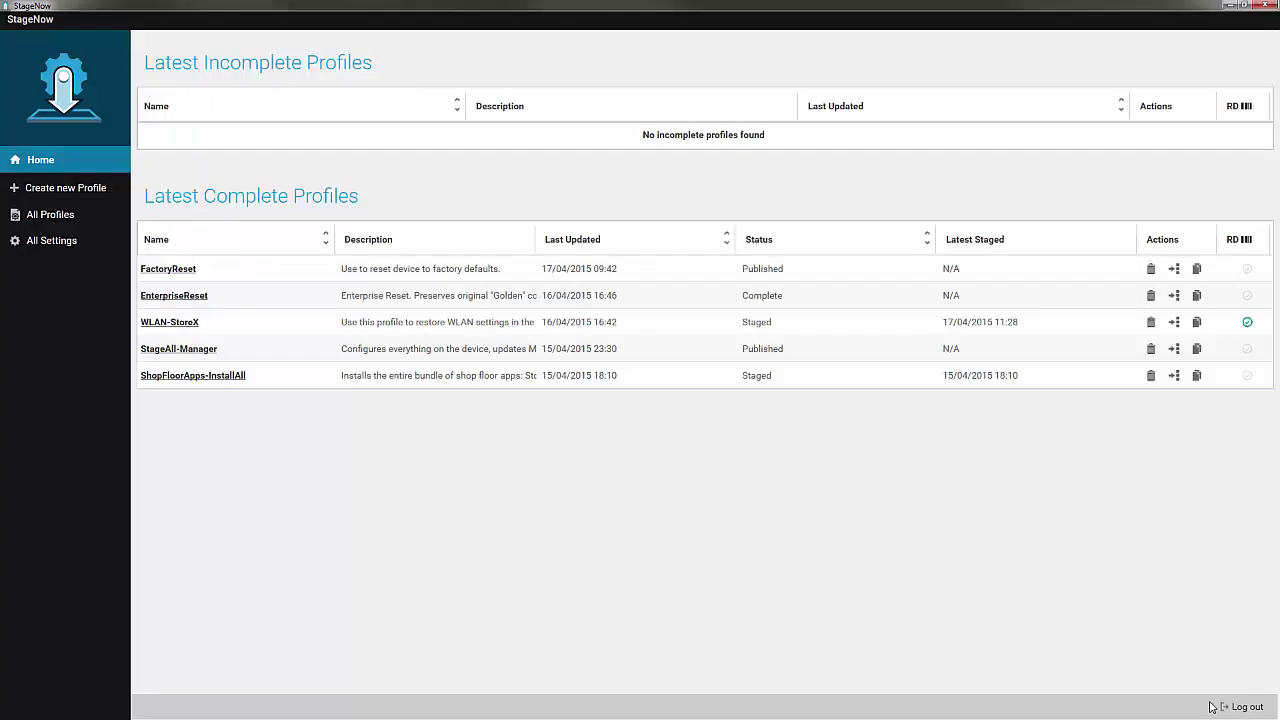
Step: Delete the FactoryReset profile, dismiss the notice, and begin creating a new profile
{"action": "left_click", "coordinate": [1151, 270]}
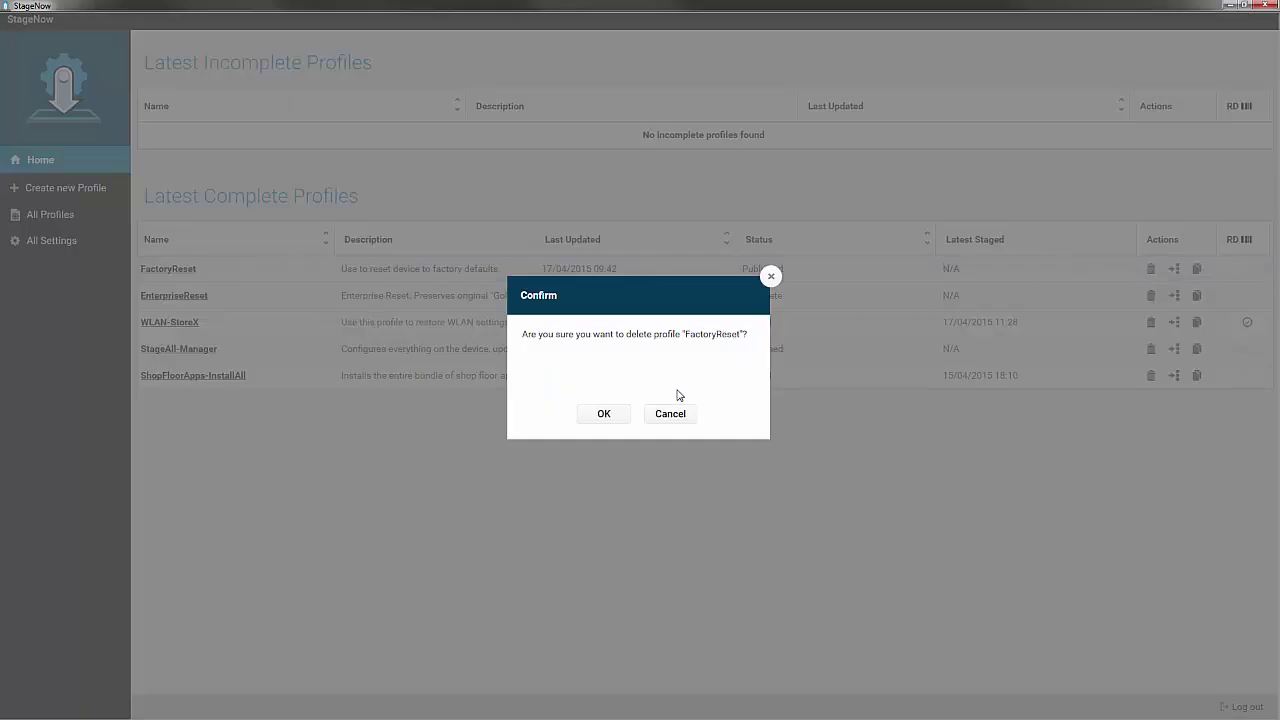
{"action": "left_click", "coordinate": [620, 418]}
{"action": "left_click", "coordinate": [657, 426]}
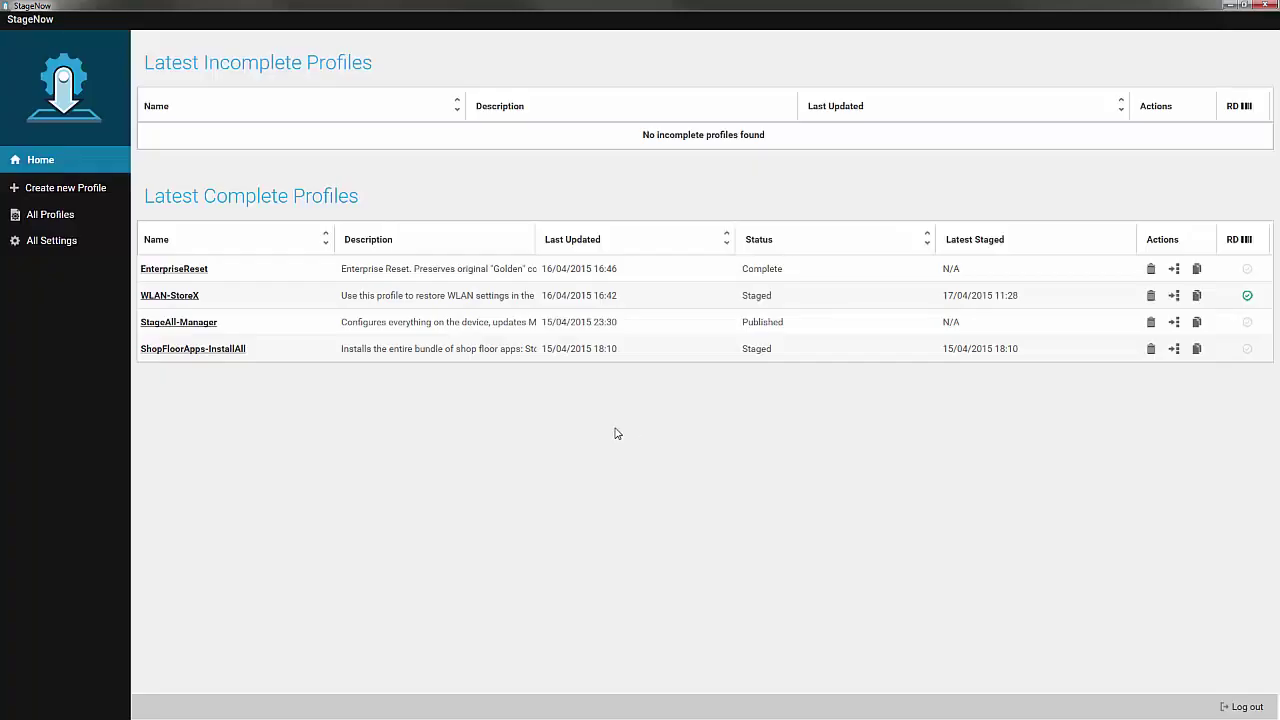
{"action": "left_click", "coordinate": [46, 190]}
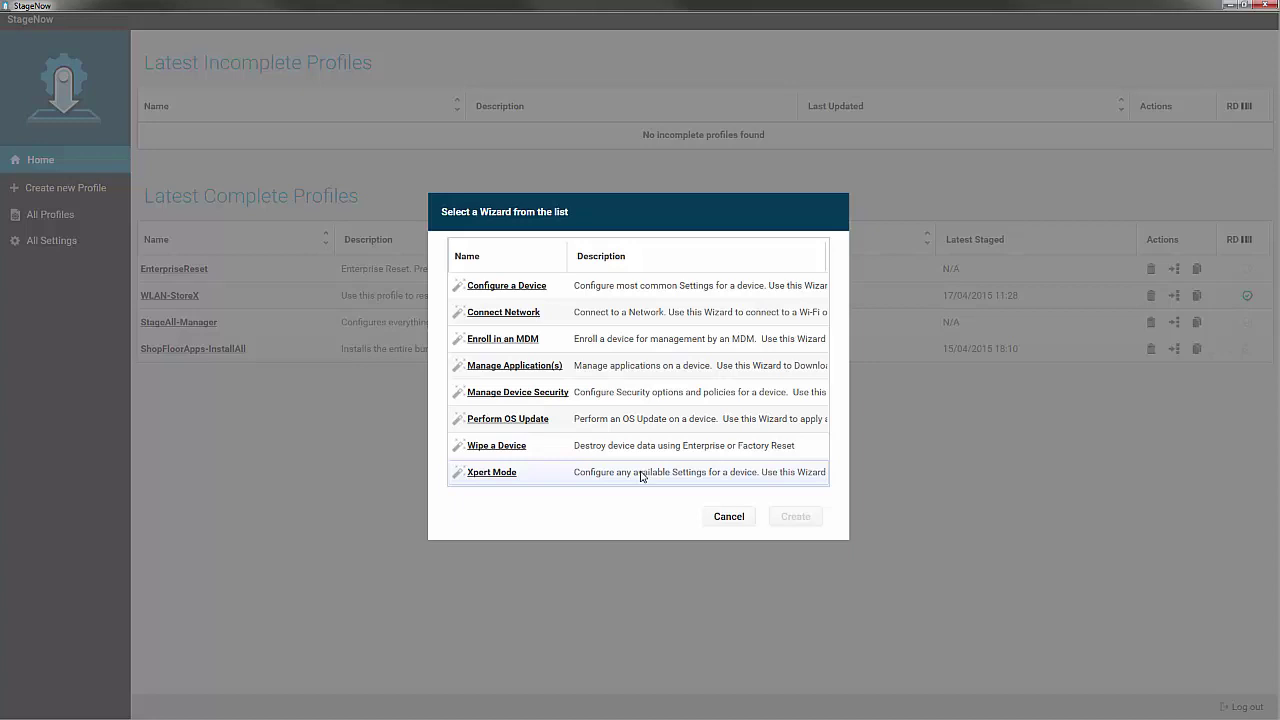
Step: Create a Wipe a Device profile named FactoryReset and start configuring it
{"action": "left_click", "coordinate": [645, 446]}
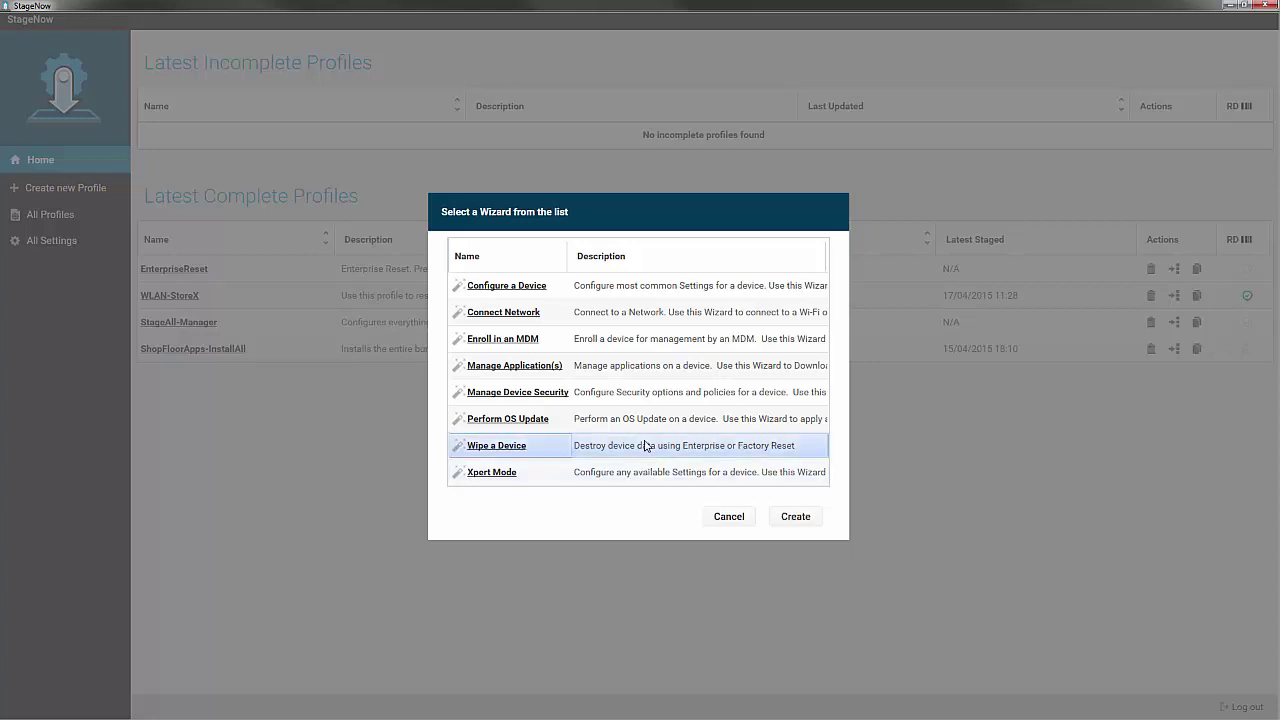
{"action": "left_click", "coordinate": [792, 517]}
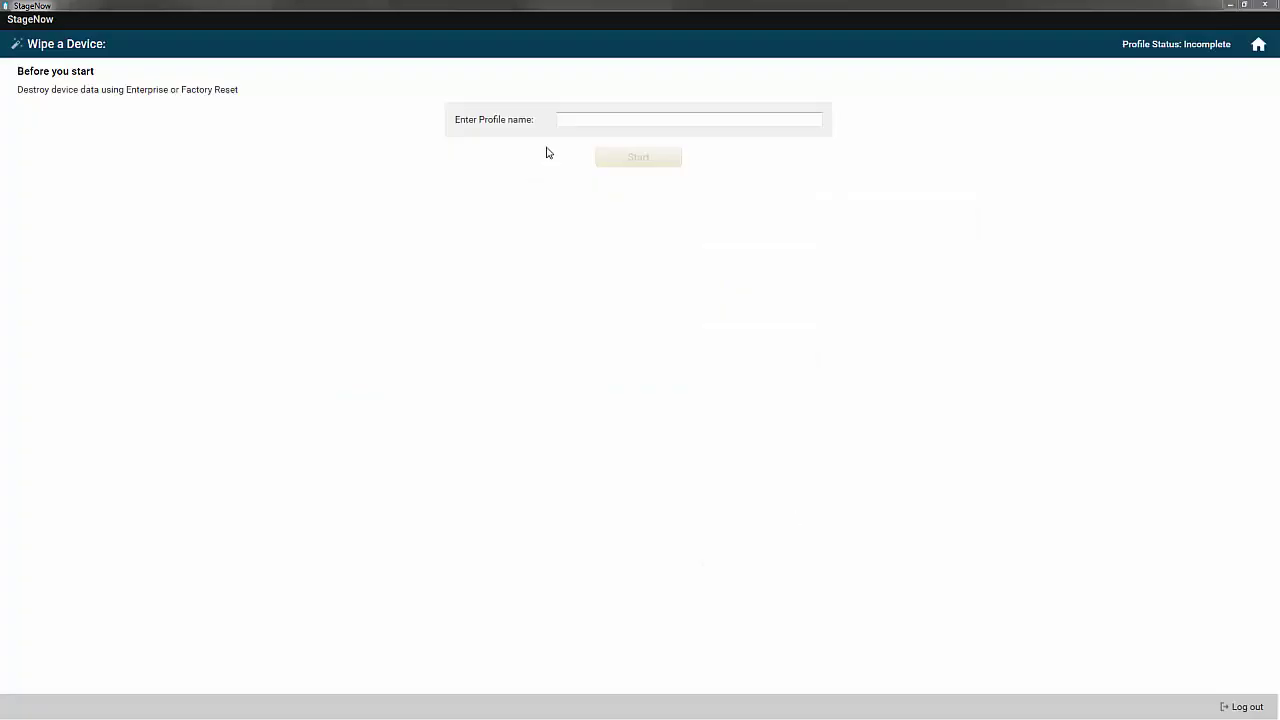
{"action": "left_click", "coordinate": [564, 121]}
{"action": "type", "text": "FactoryReset"}
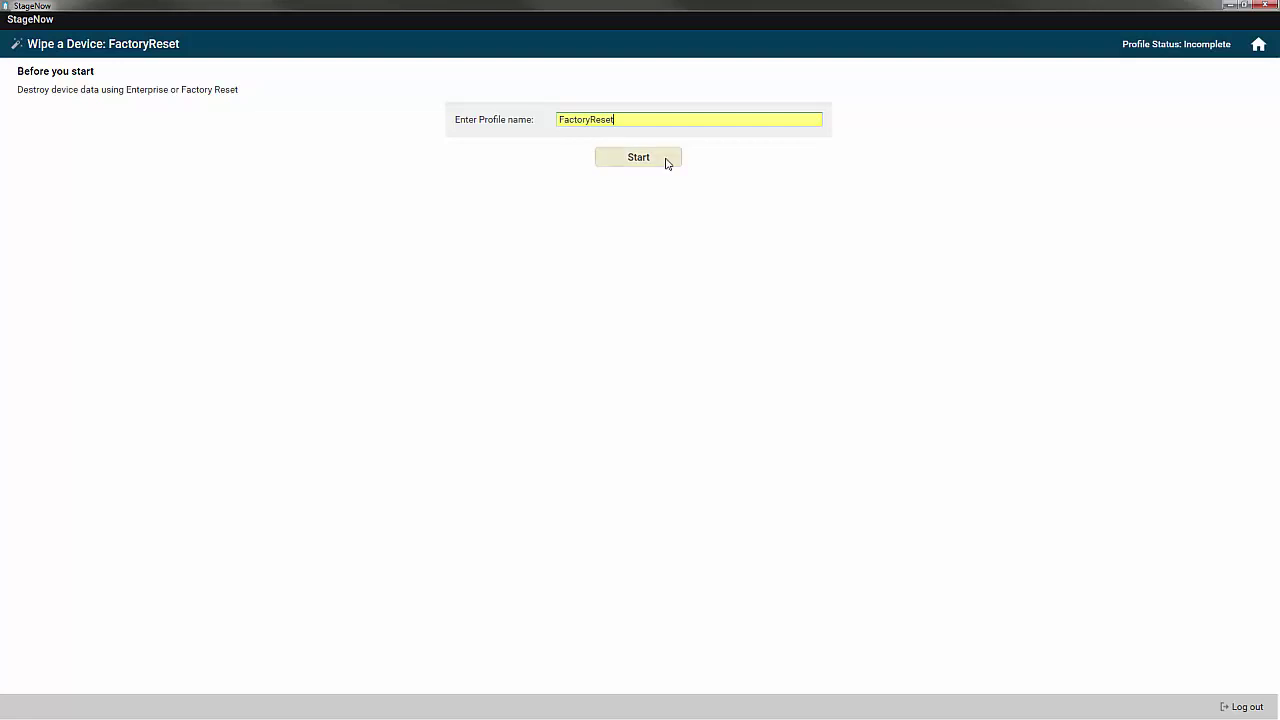
{"action": "left_click", "coordinate": [667, 160]}
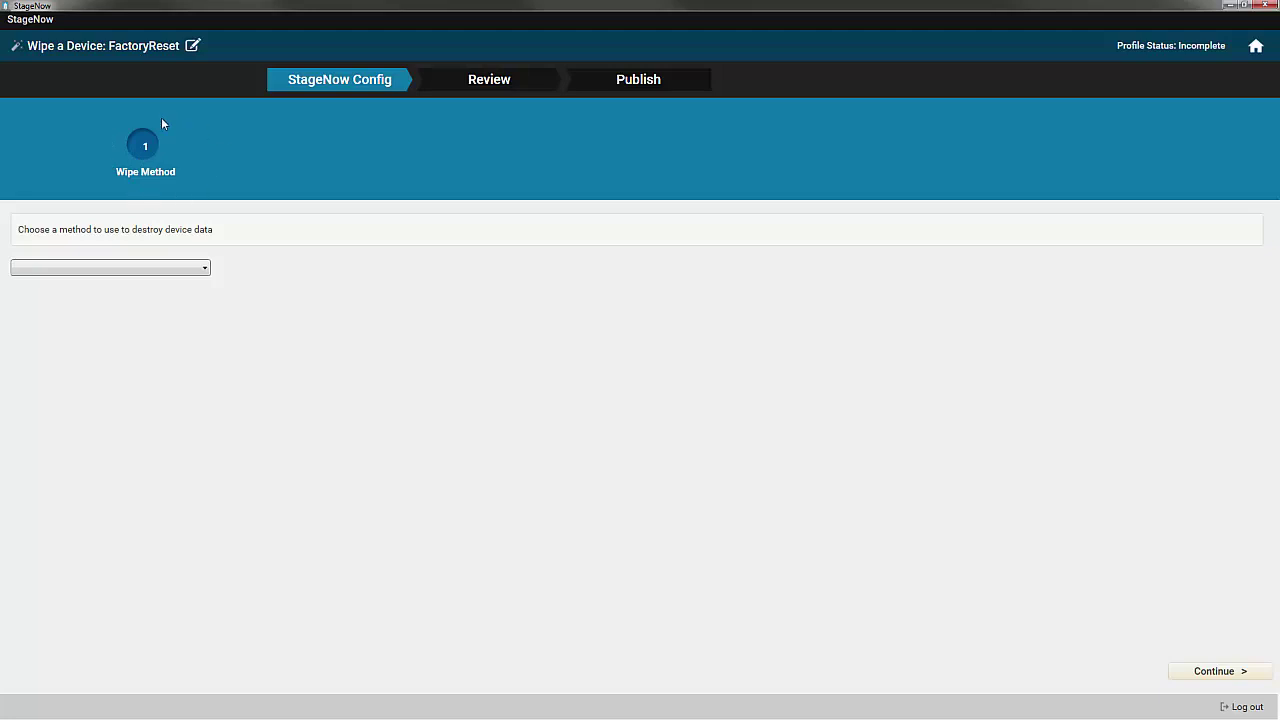
Step: Choose Factory Reset as the wipe method and continue to its settings
{"action": "left_click", "coordinate": [82, 270]}
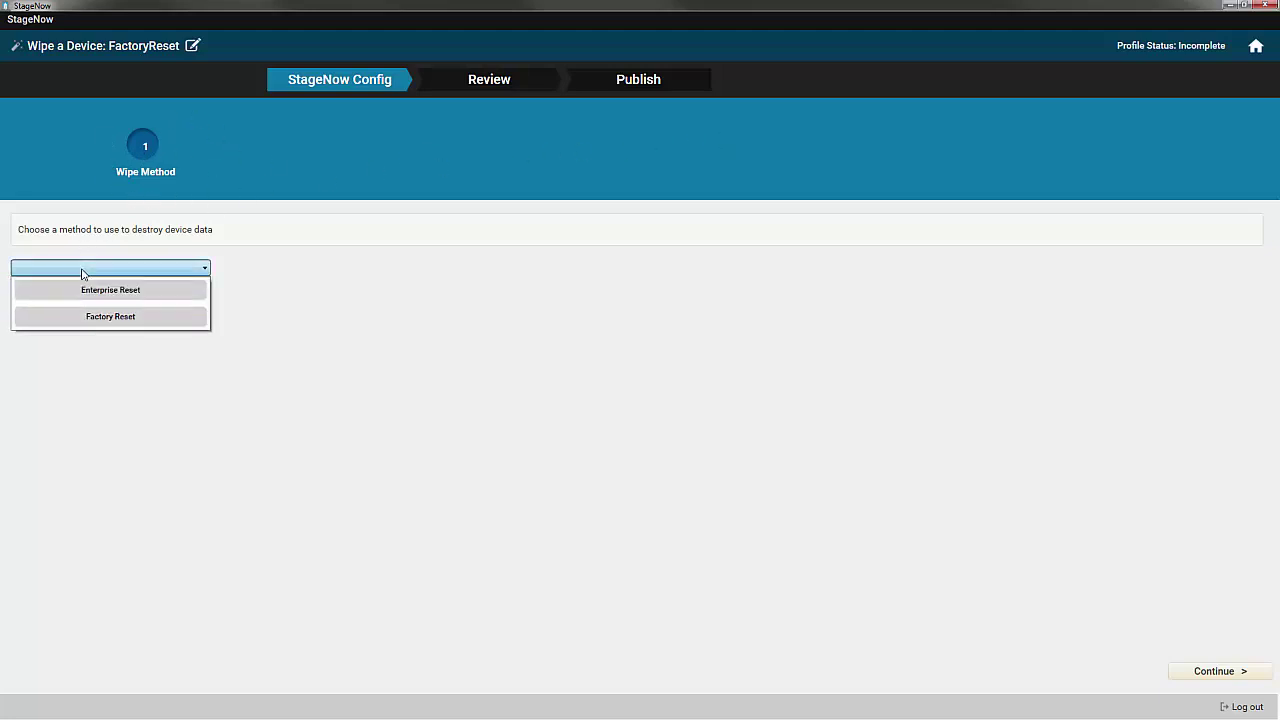
{"action": "left_click", "coordinate": [88, 318]}
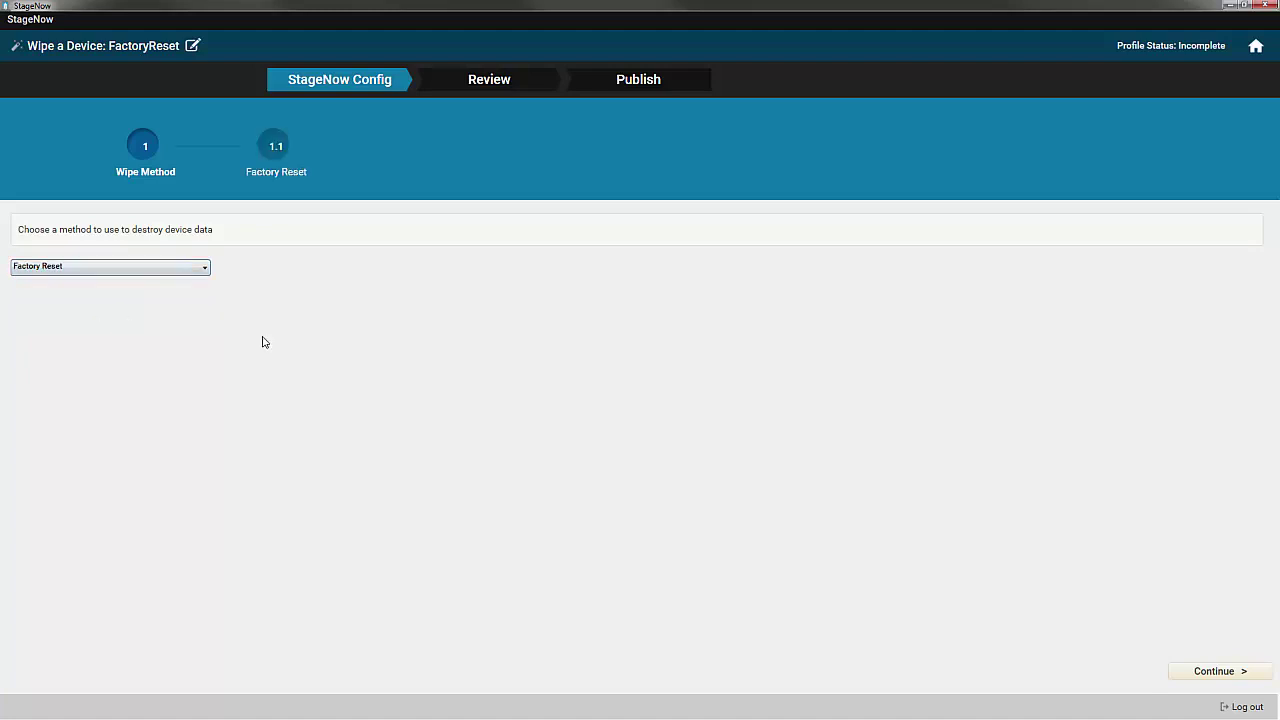
{"action": "left_click", "coordinate": [1212, 671]}
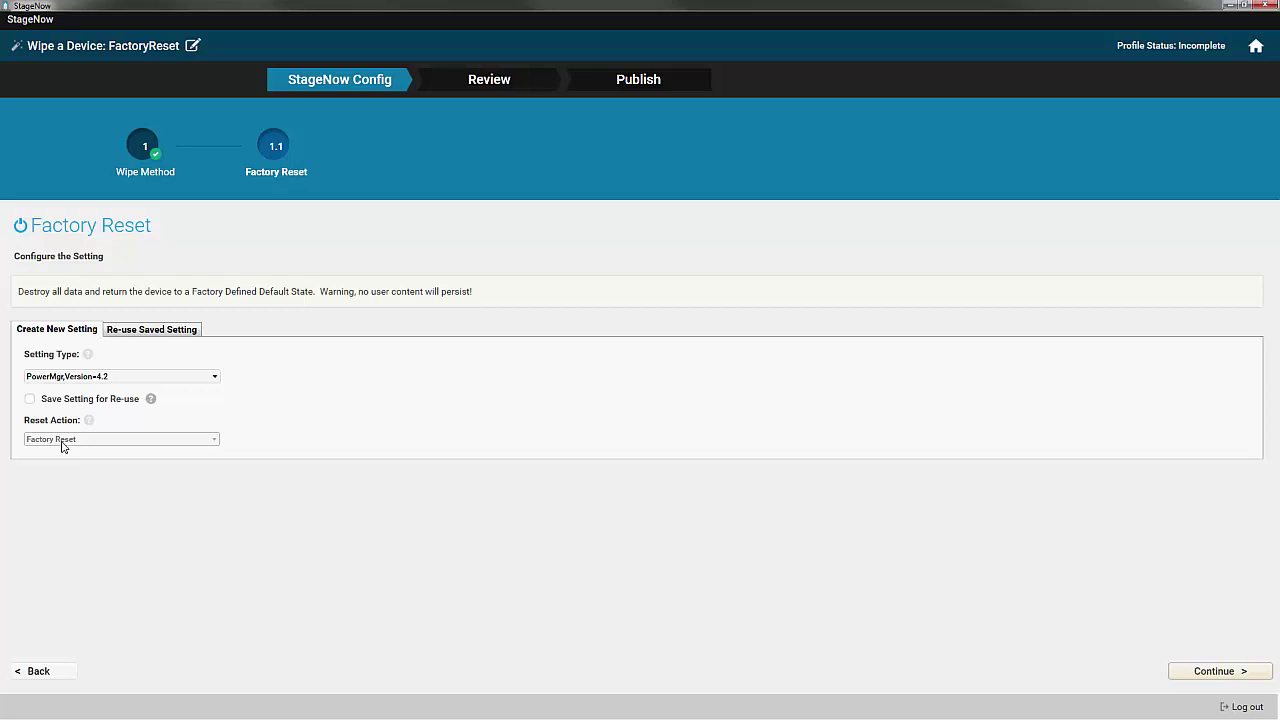
Step: Reuse the saved EnterpriseReset setting instead of saving one named FactoryReset, then go to Review
{"action": "left_click", "coordinate": [30, 402]}
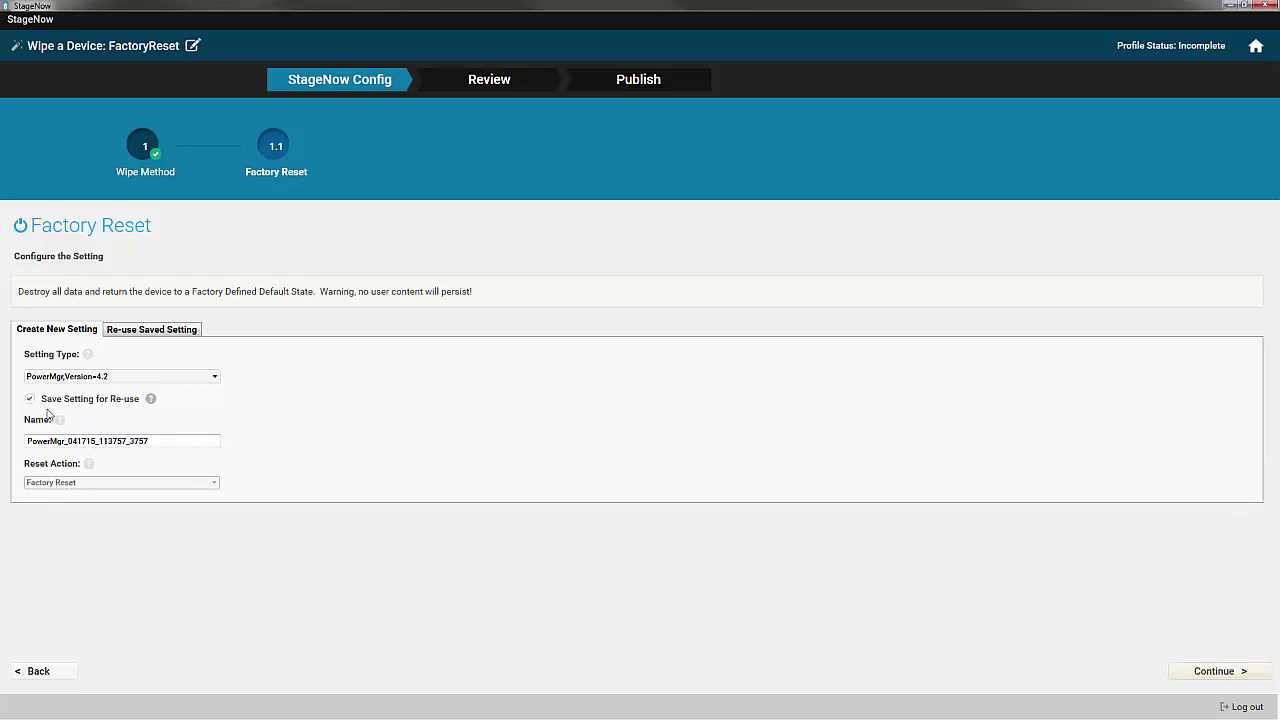
{"action": "left_click_drag", "start_coordinate": [180, 441], "coordinate": [3, 447]}
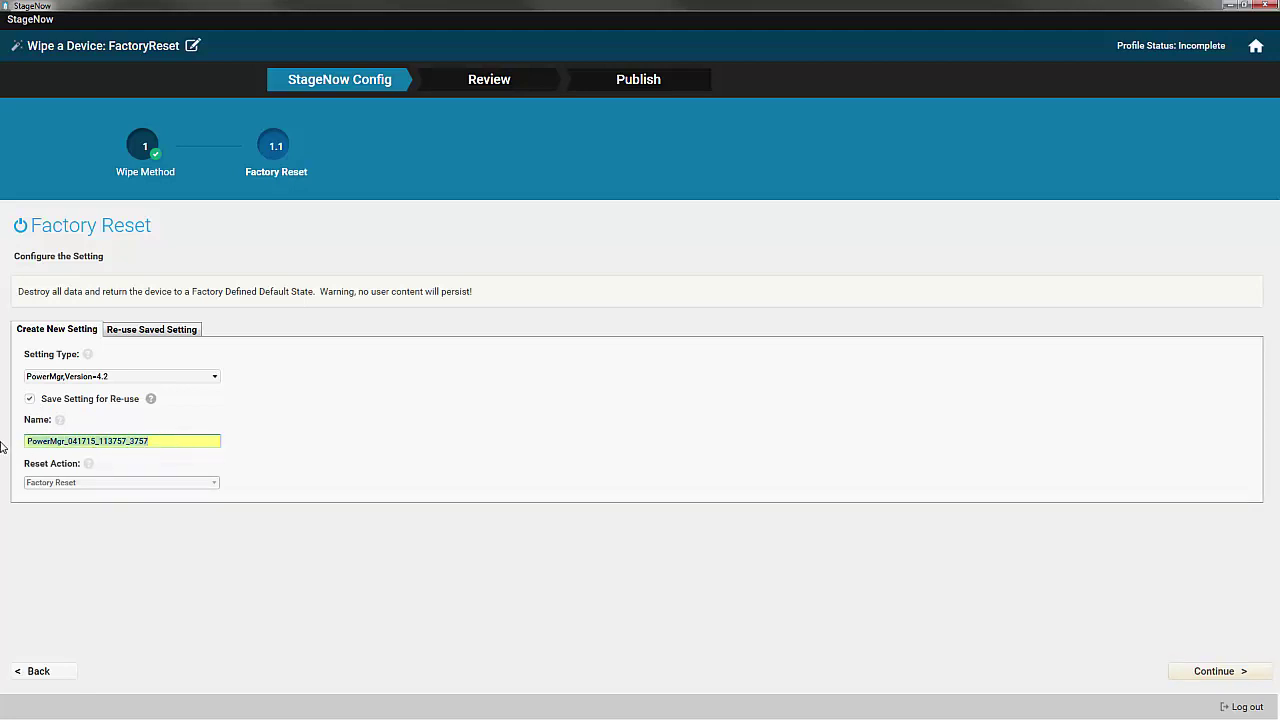
{"action": "type", "text": "Factory"}
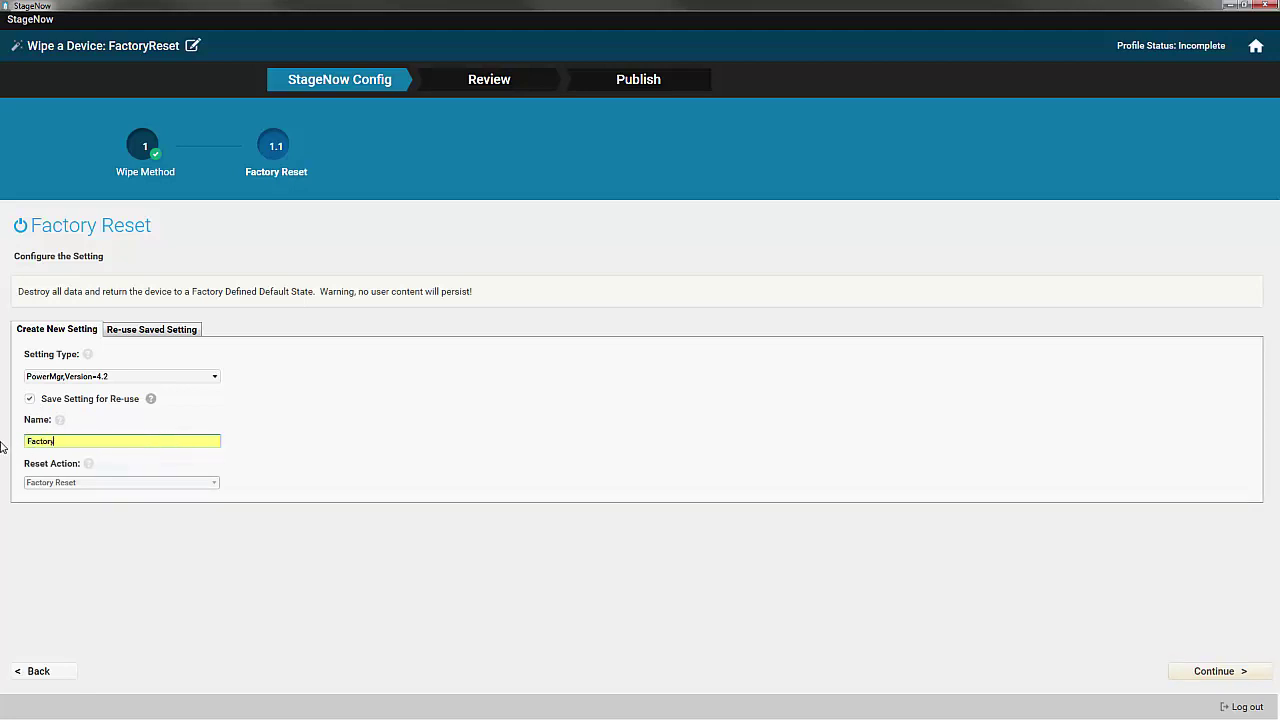
{"action": "type", "text": "Reset"}
{"action": "left_click", "coordinate": [151, 330]}
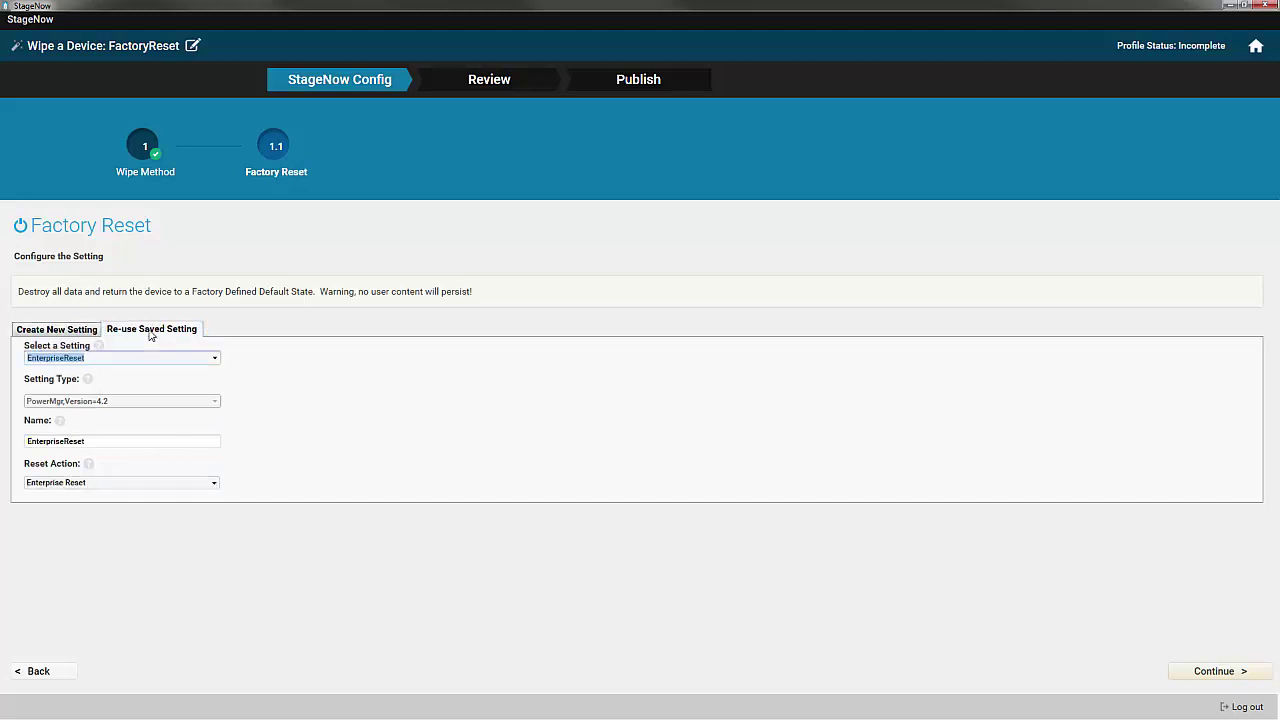
{"action": "left_click", "coordinate": [213, 361]}
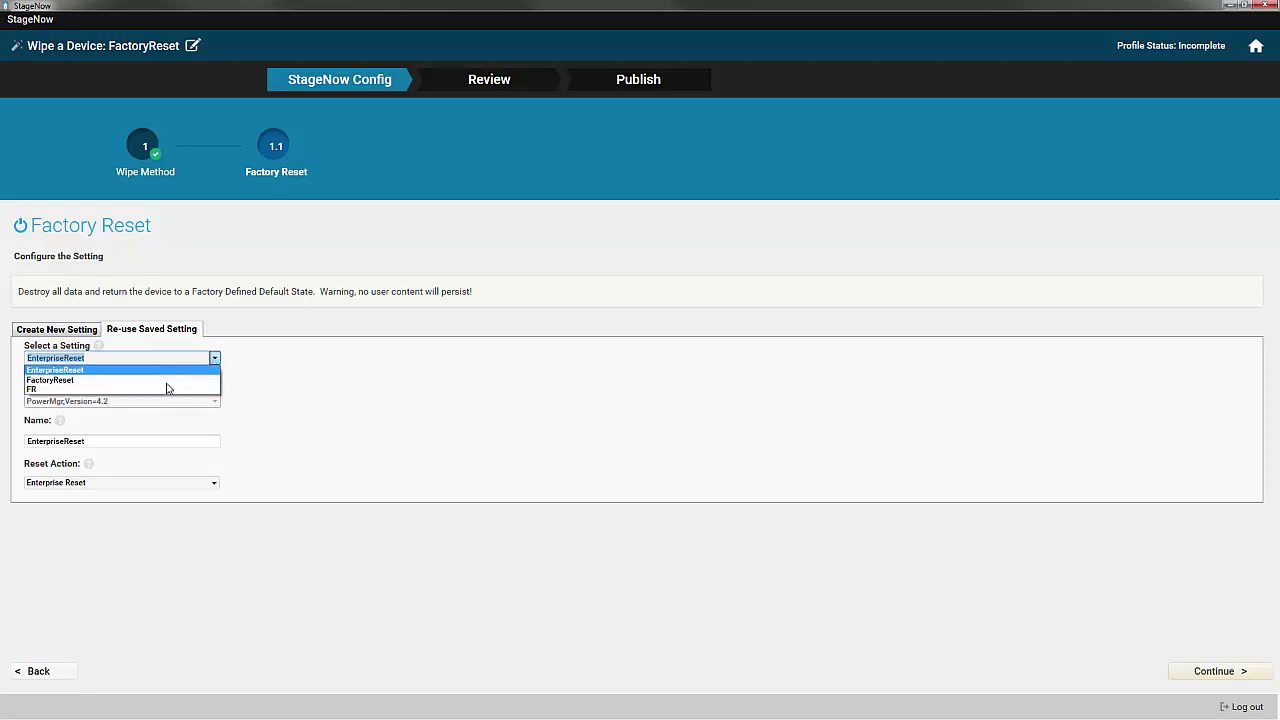
{"action": "left_click", "coordinate": [84, 337]}
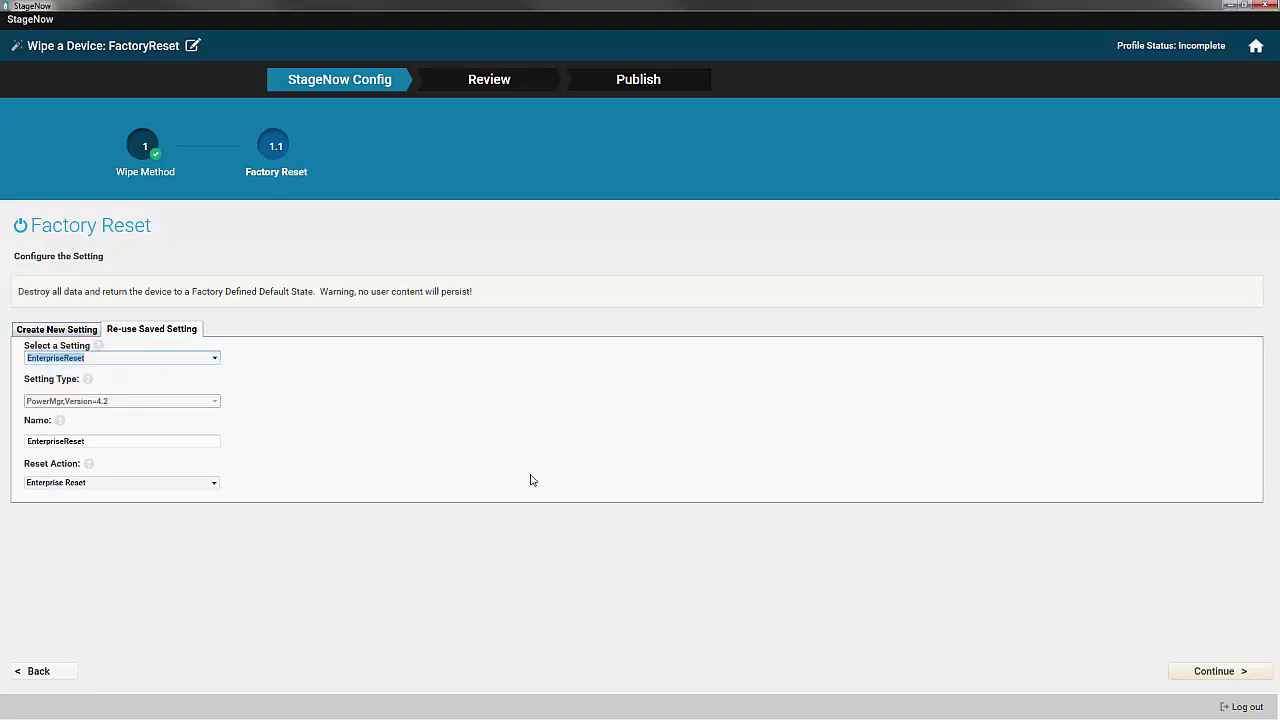
{"action": "left_click", "coordinate": [1256, 667]}
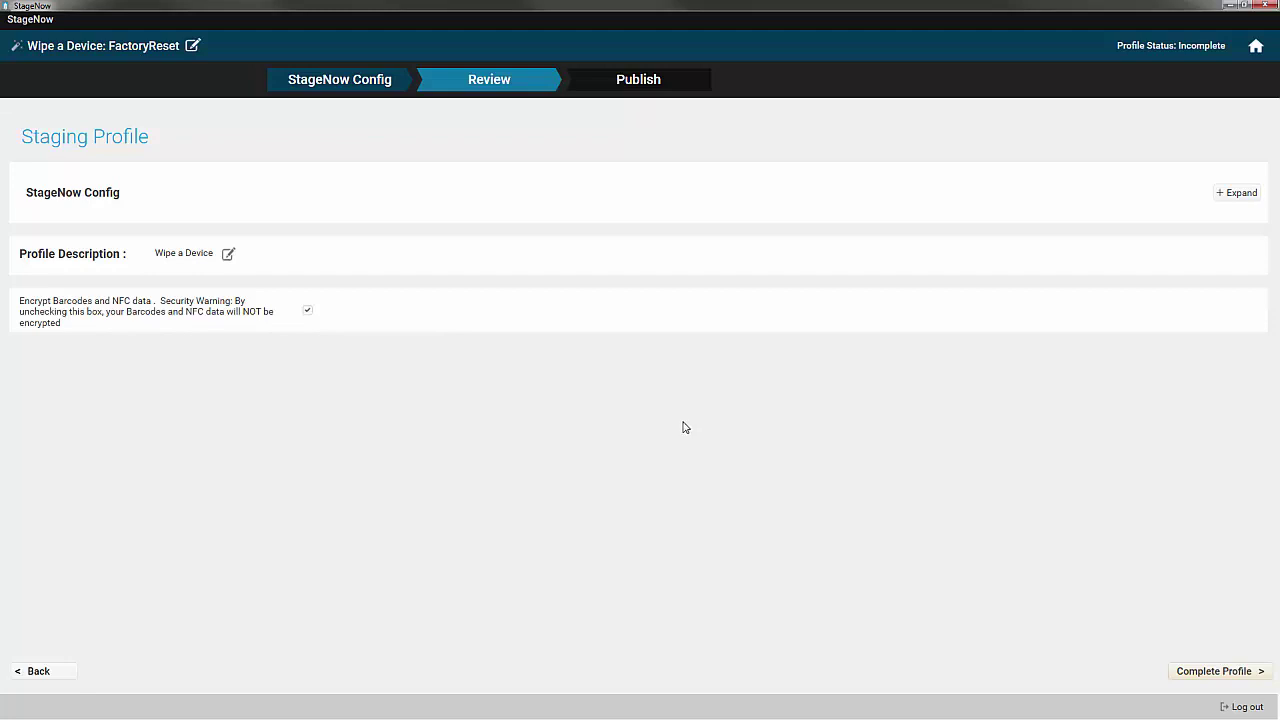
Step: Expand StageNow Config to check the EnterpriseReset setting, then return to the Review page
{"action": "left_click", "coordinate": [1242, 198]}
{"action": "left_click", "coordinate": [1238, 193]}
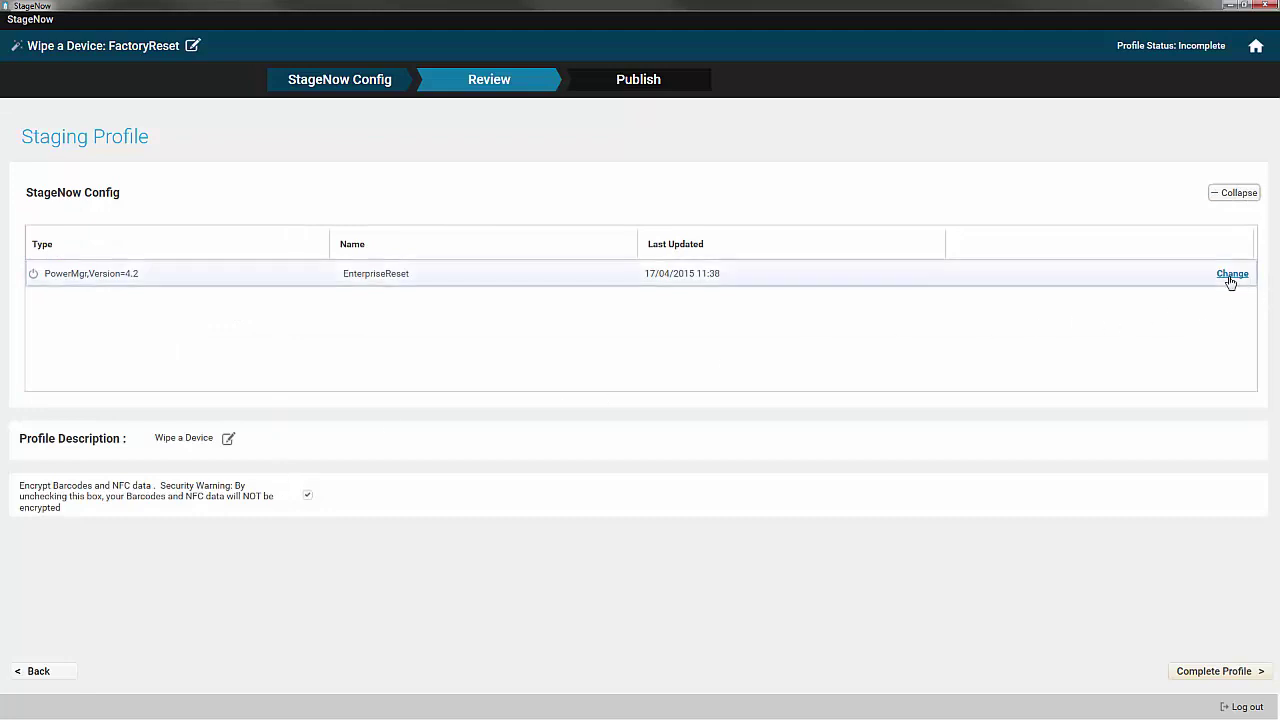
{"action": "left_click", "coordinate": [1231, 276]}
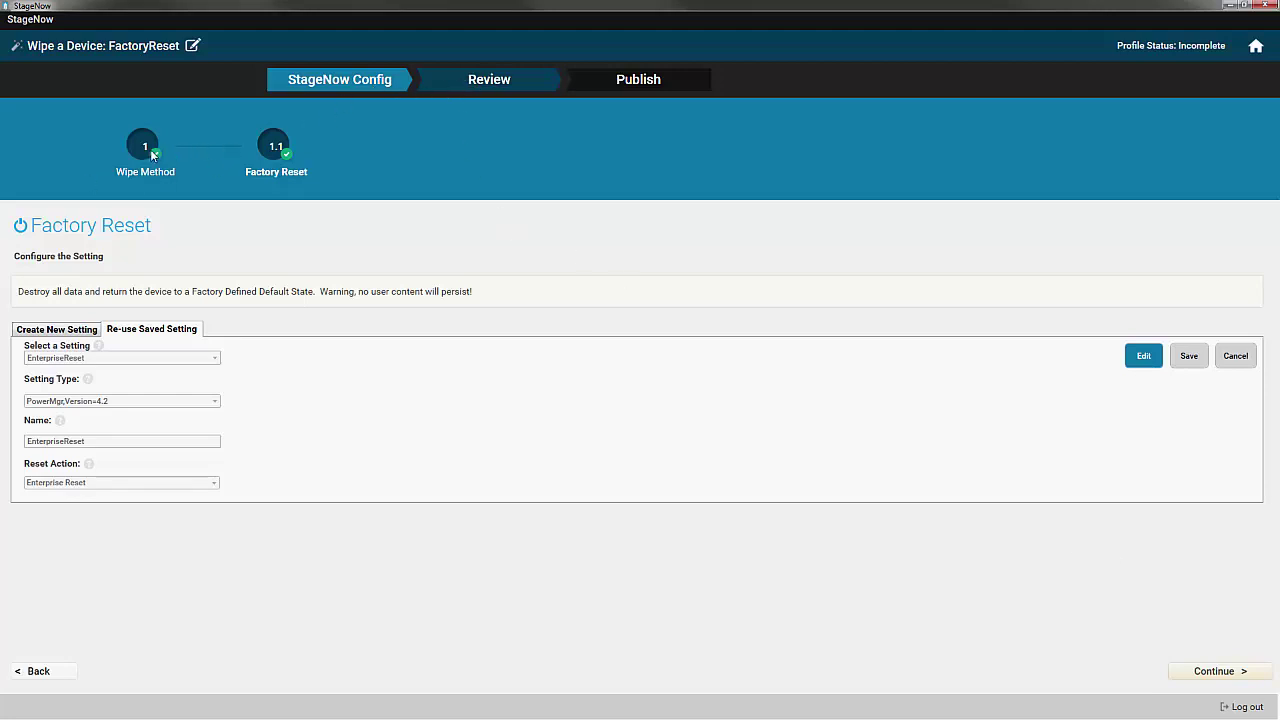
{"action": "left_click", "coordinate": [145, 147]}
{"action": "left_click", "coordinate": [275, 146]}
{"action": "left_click", "coordinate": [489, 80]}
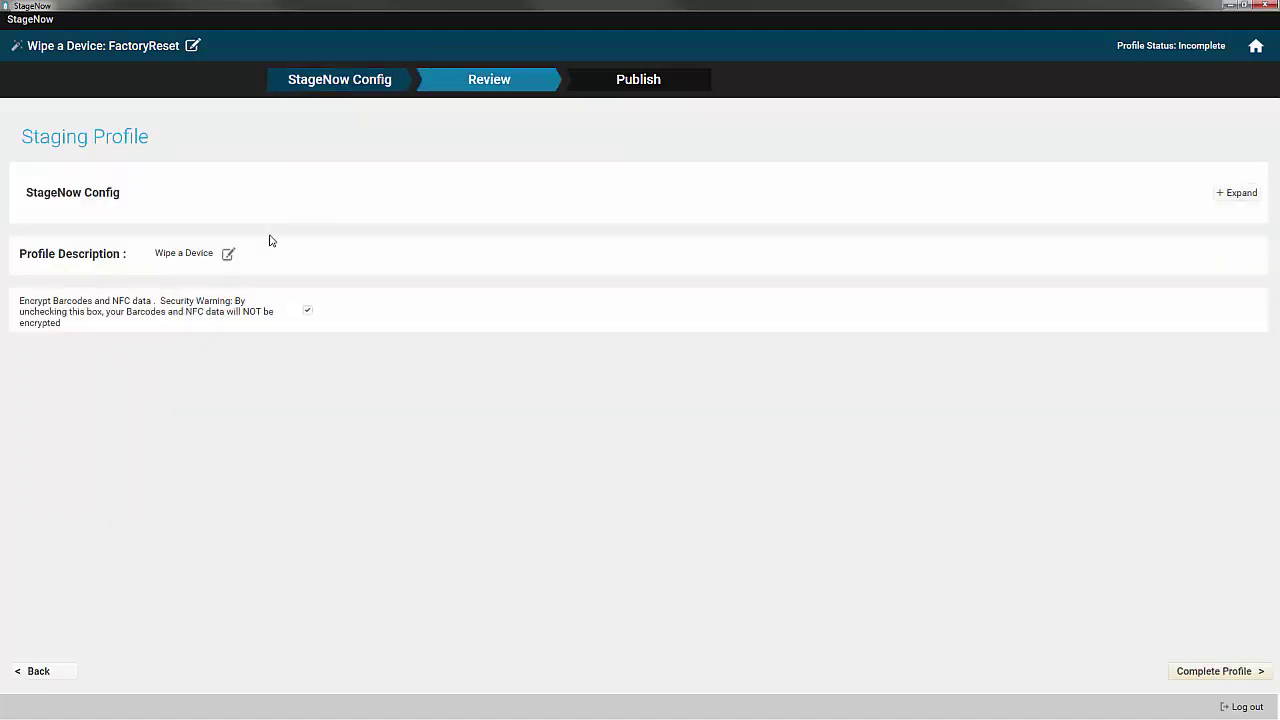
Step: Change the profile description to 'Performs Factory Reset on the Device'
{"action": "left_click", "coordinate": [229, 257]}
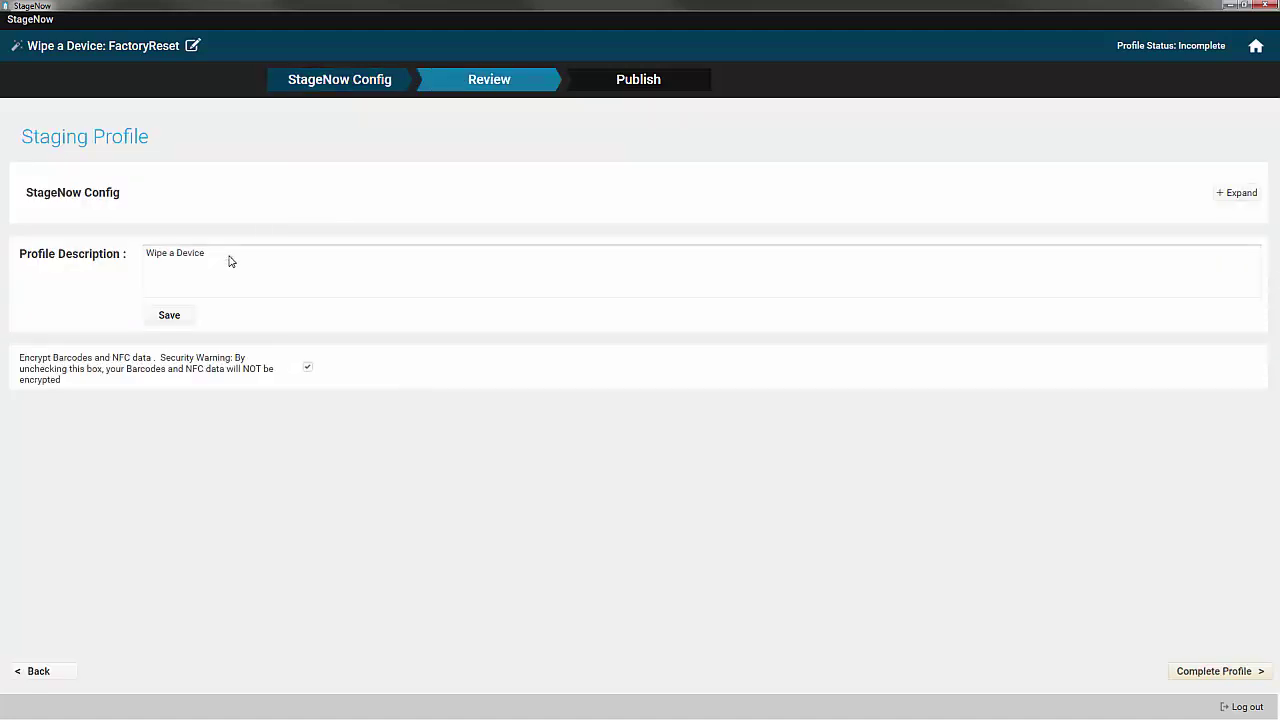
{"action": "triple_click", "coordinate": [177, 249]}
{"action": "type", "text": "Performs Factory Reset on the Device"}
{"action": "left_click", "coordinate": [169, 315]}
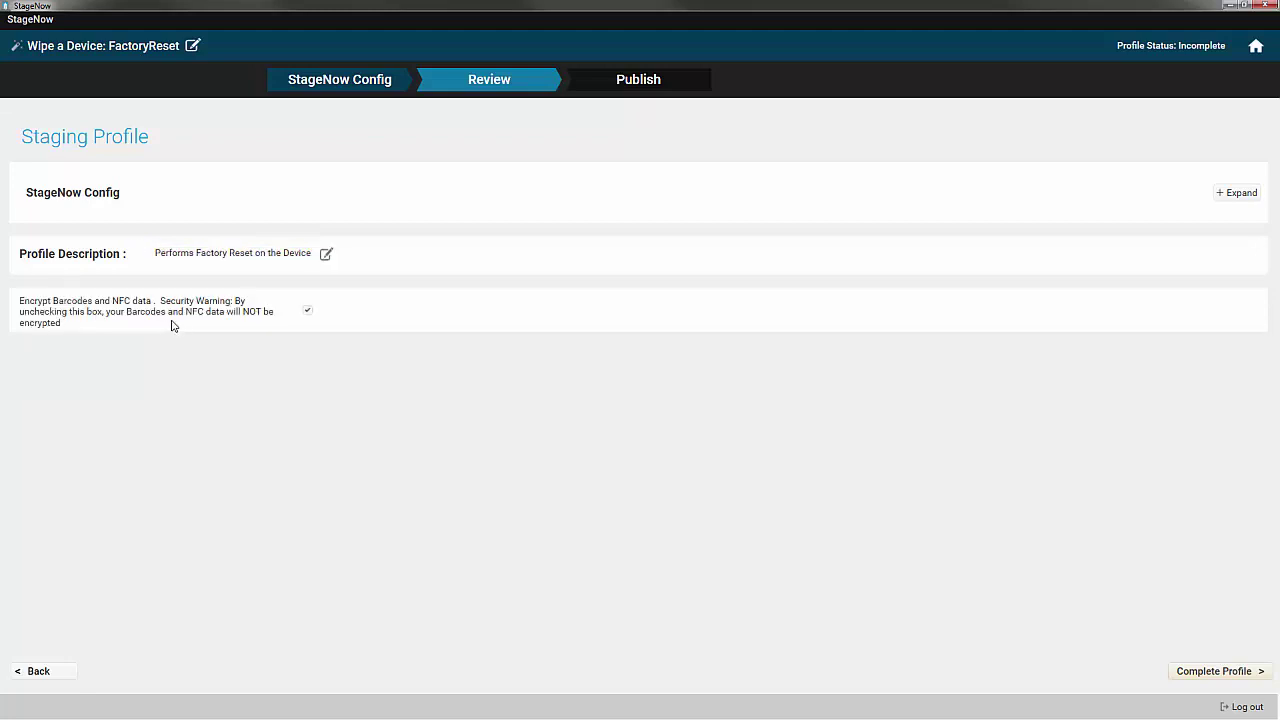
Step: Mark the FactoryReset profile complete so it advances to the Publish step
{"action": "left_click", "coordinate": [1206, 672]}
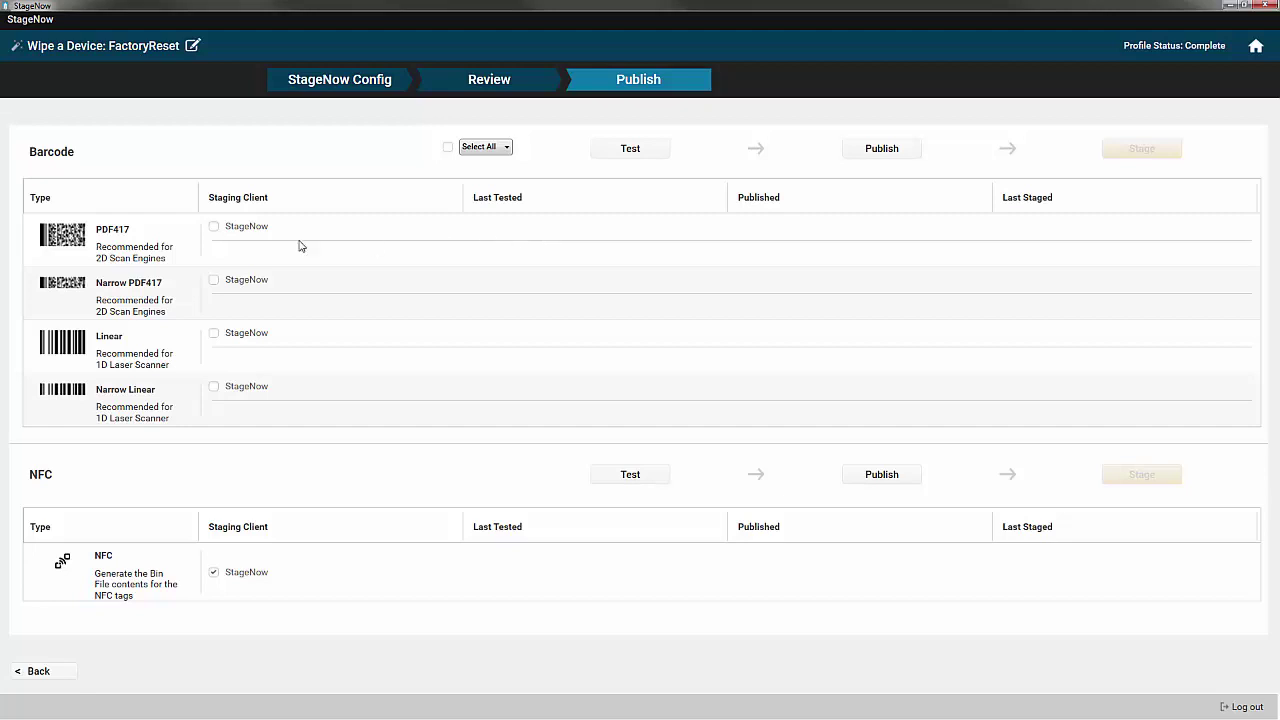
Step: Select PDF417 for the StageNow client and test its barcode PDF
{"action": "left_click", "coordinate": [214, 227]}
{"action": "left_click", "coordinate": [645, 155]}
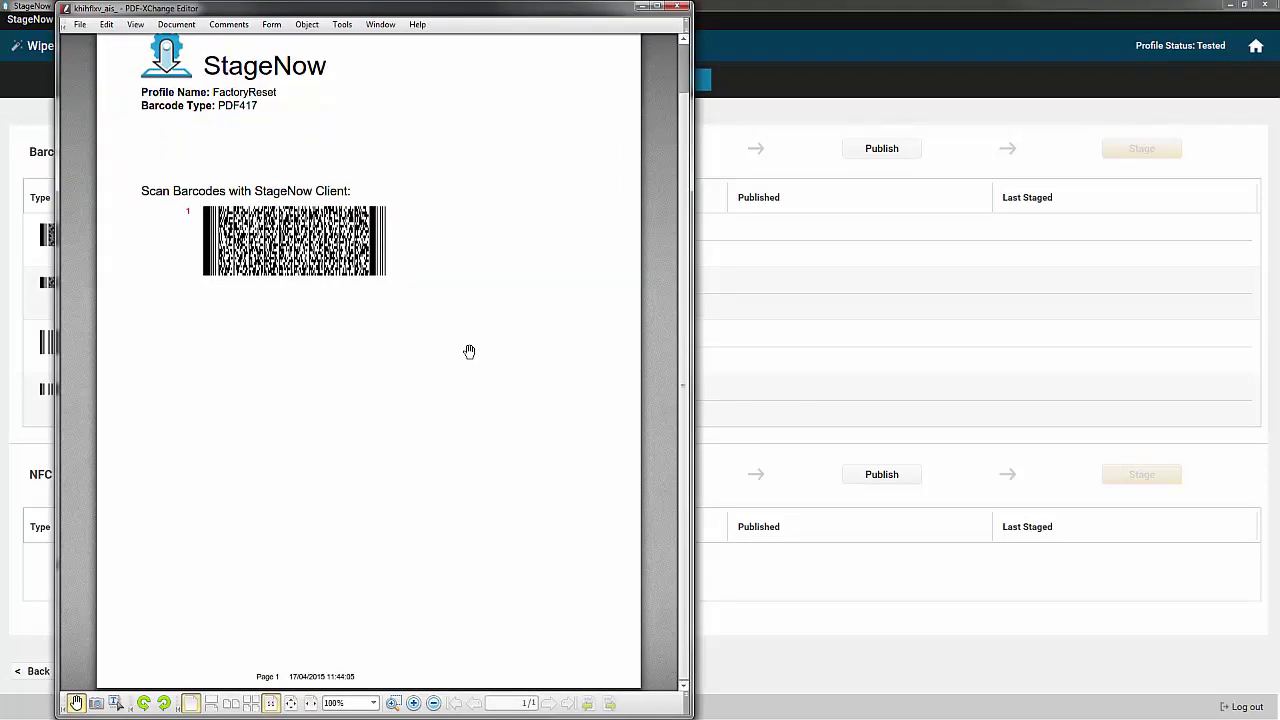
{"action": "left_click", "coordinate": [684, 7]}
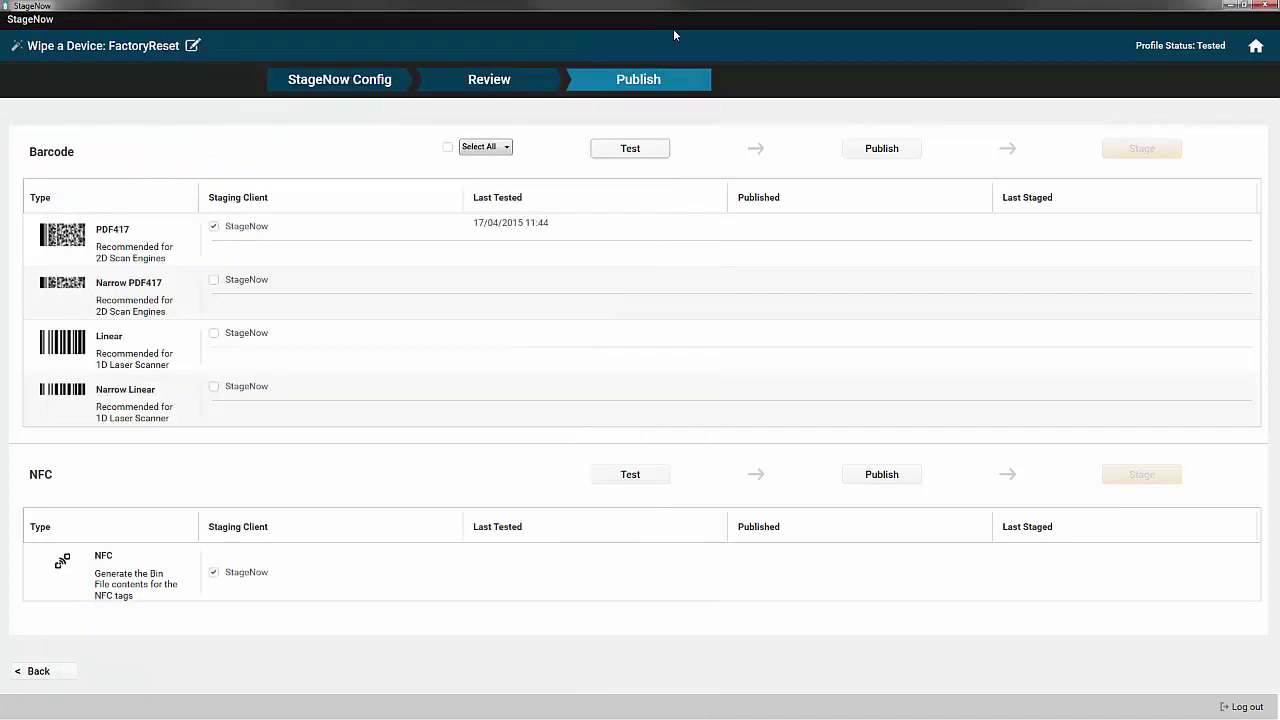
Step: Publish the PDF417 barcode with the staging instructions 'Simply scan'
{"action": "left_click", "coordinate": [869, 150]}
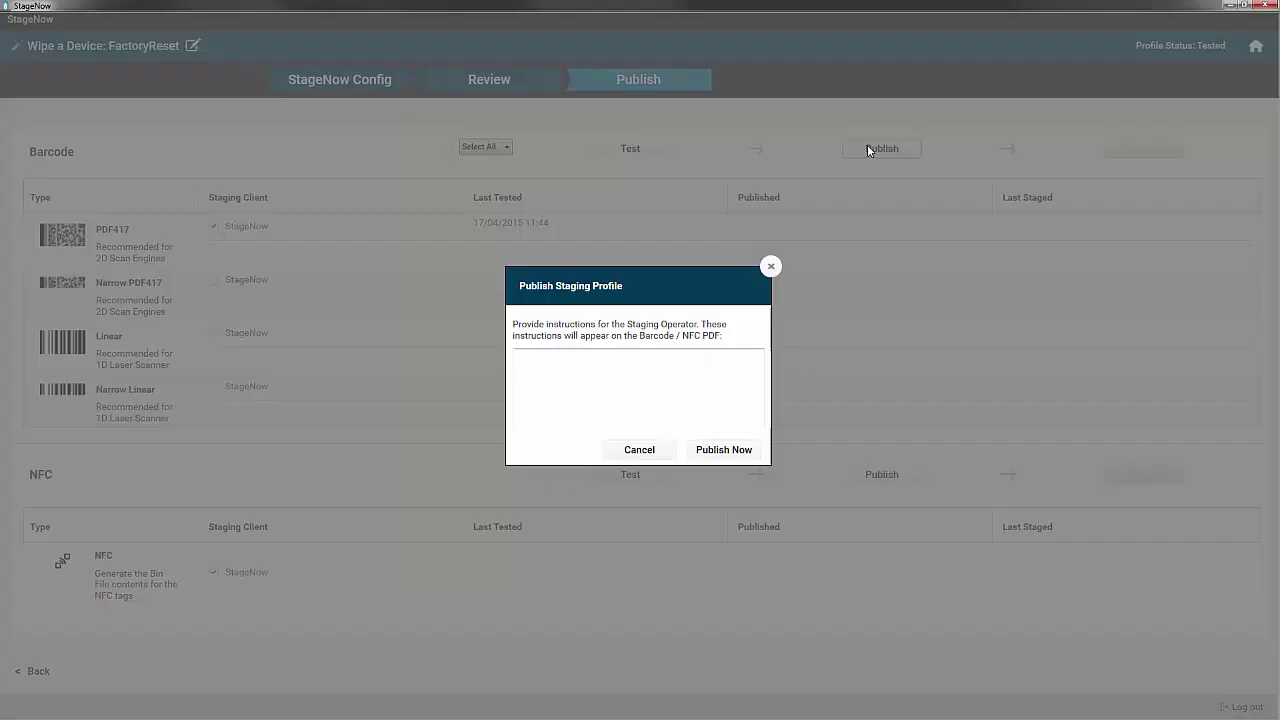
{"action": "left_click", "coordinate": [697, 360]}
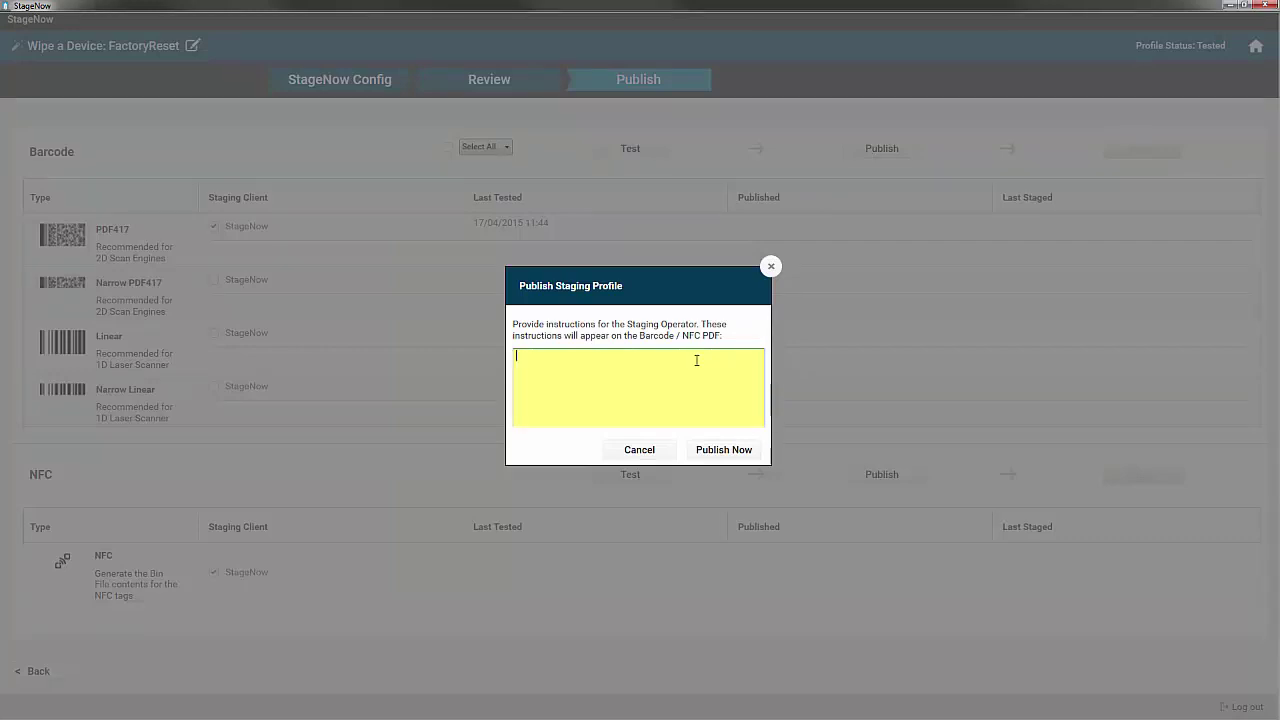
{"action": "type", "text": "Simply scan"}
{"action": "left_click", "coordinate": [709, 450]}
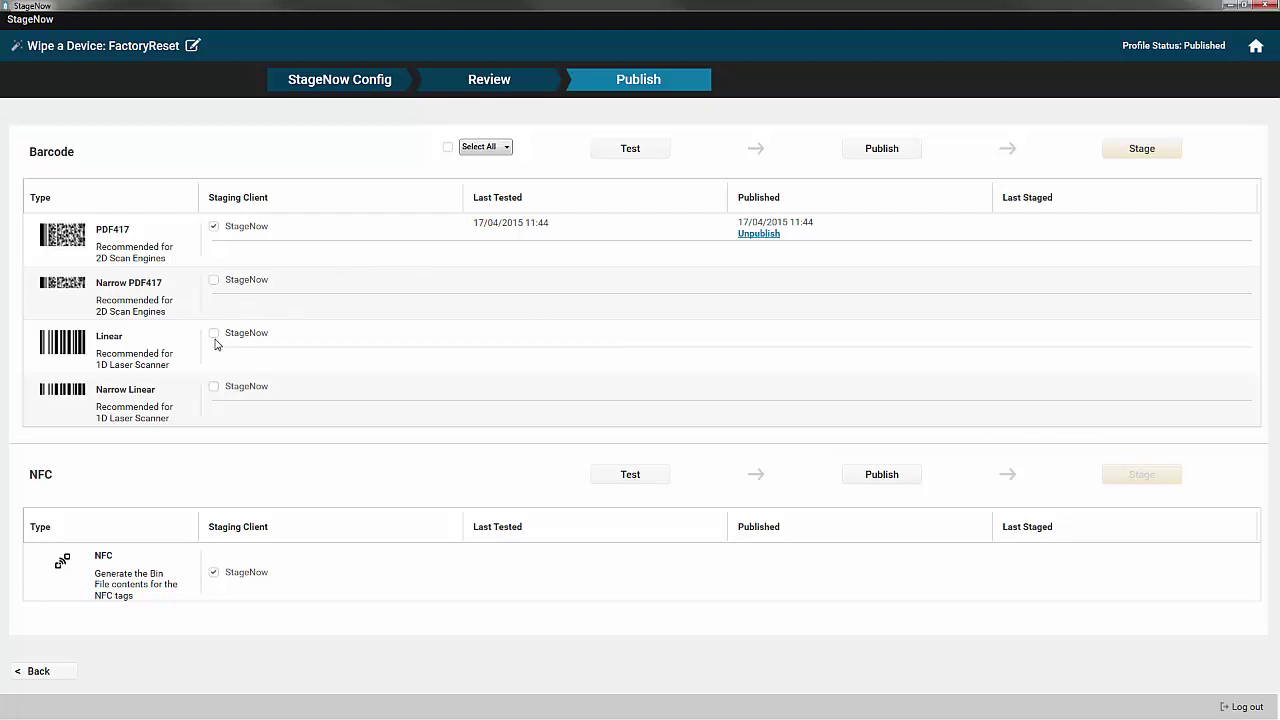
Step: Select Narrow Linear for the StageNow client and publish those barcodes as well
{"action": "left_click", "coordinate": [215, 387]}
{"action": "left_click", "coordinate": [881, 150]}
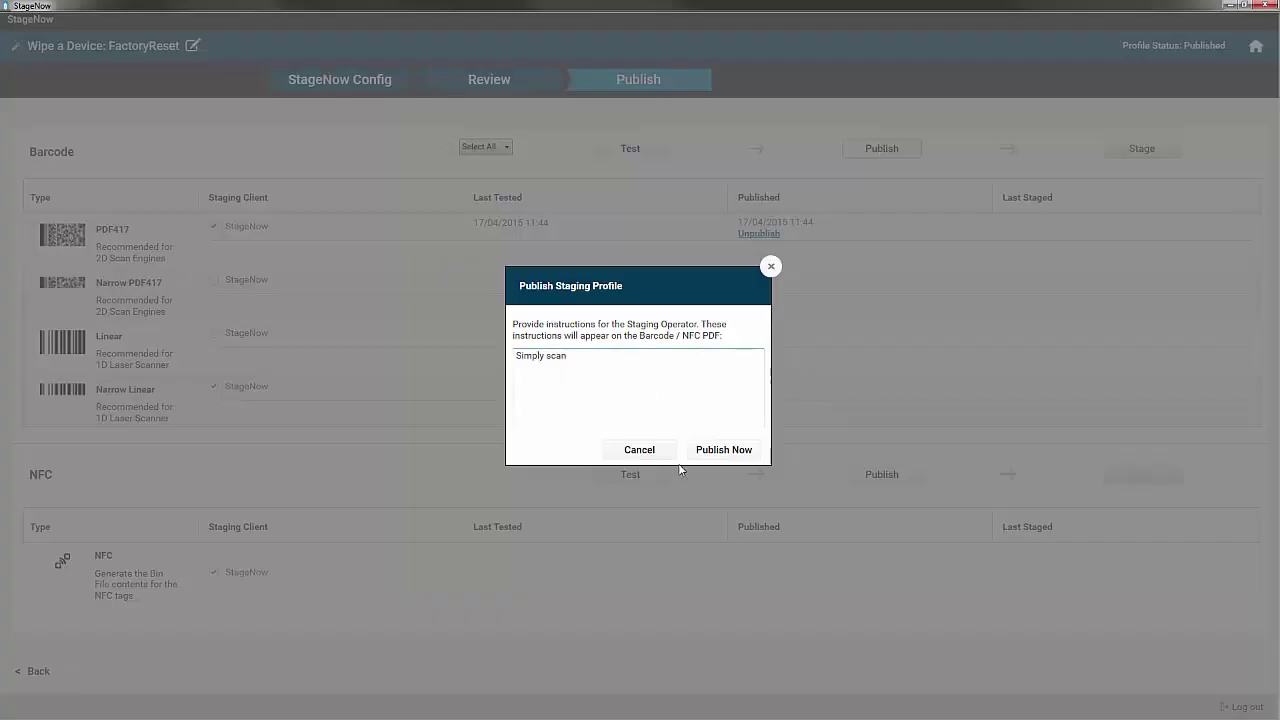
{"action": "left_click", "coordinate": [721, 451]}
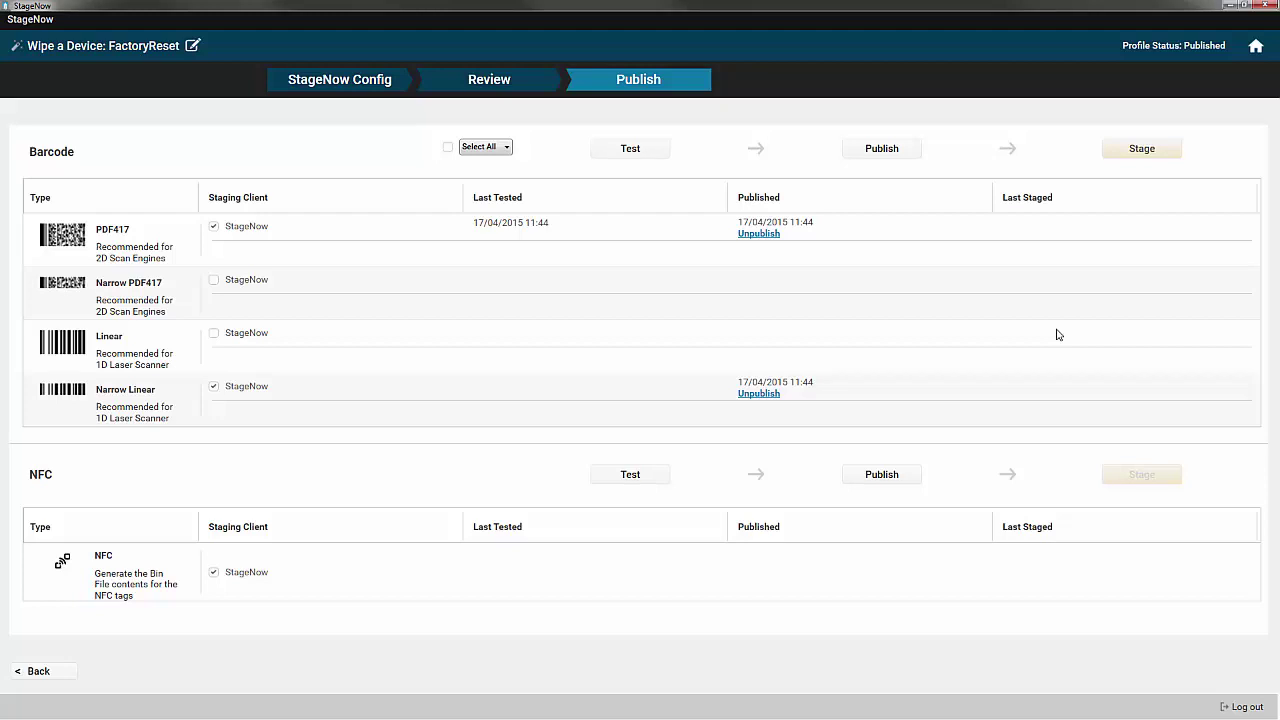
Step: Return to the StageNow home page and show the All Settings list
{"action": "left_click", "coordinate": [1257, 48]}
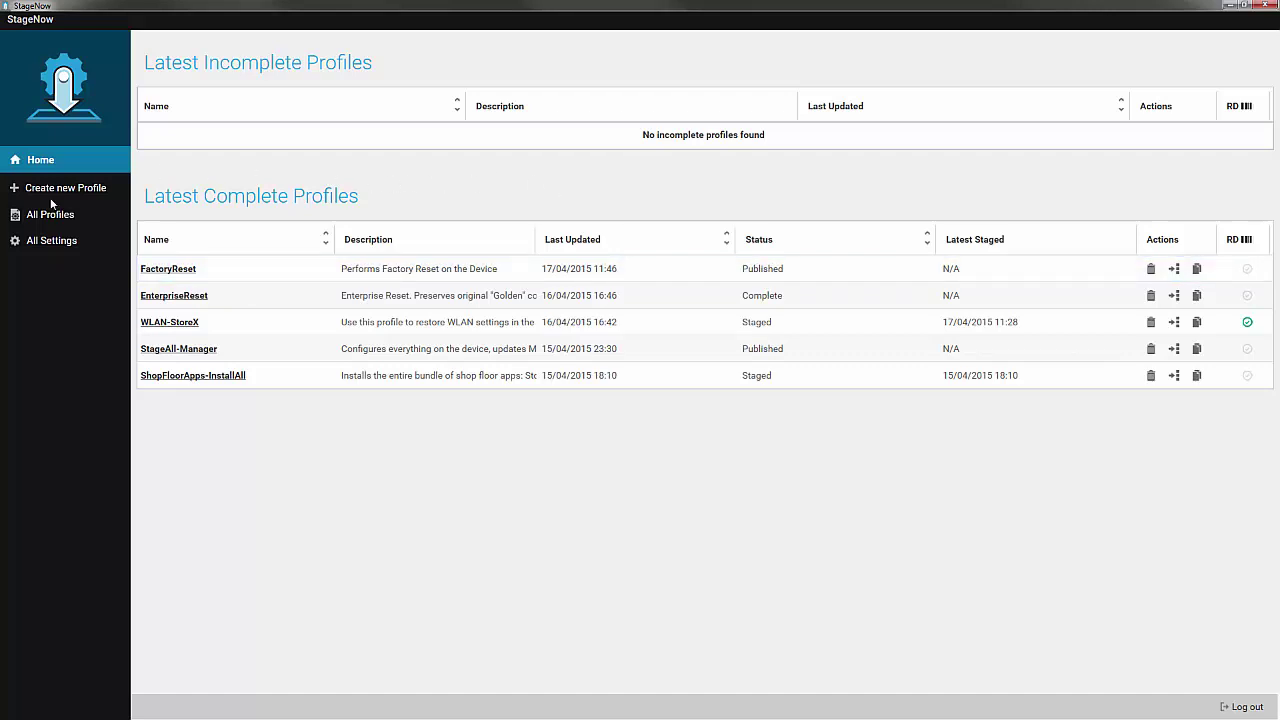
{"action": "left_click", "coordinate": [35, 246]}
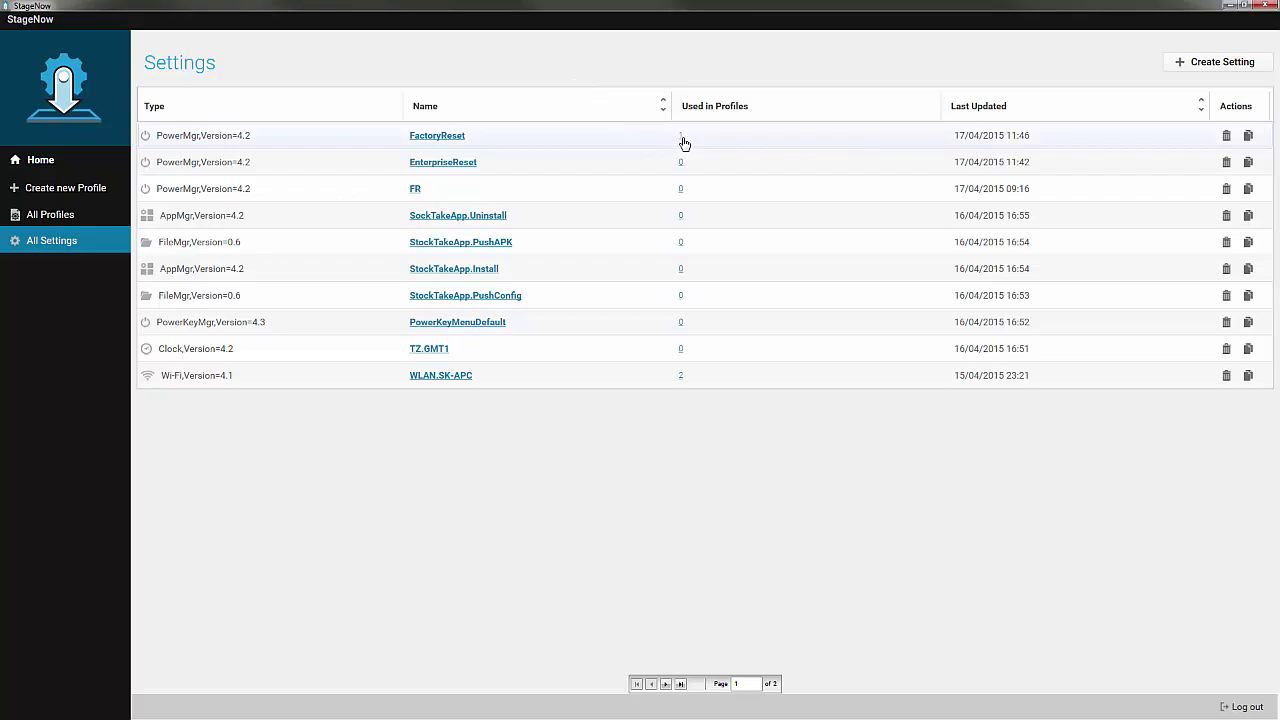
Step: Open the FactoryReset setting's profile usage and scroll the barcode PDF to page 2
{"action": "left_click", "coordinate": [681, 138]}
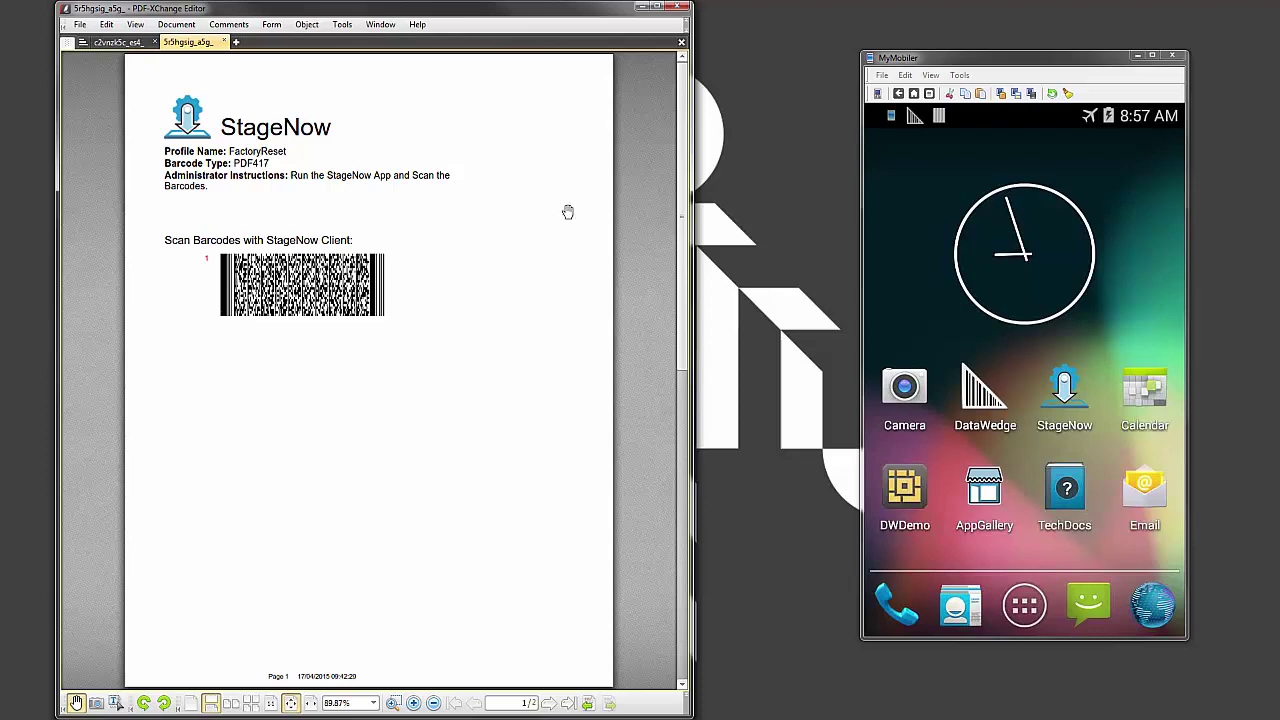
{"action": "left_click_drag", "start_coordinate": [683, 246], "coordinate": [685, 624]}
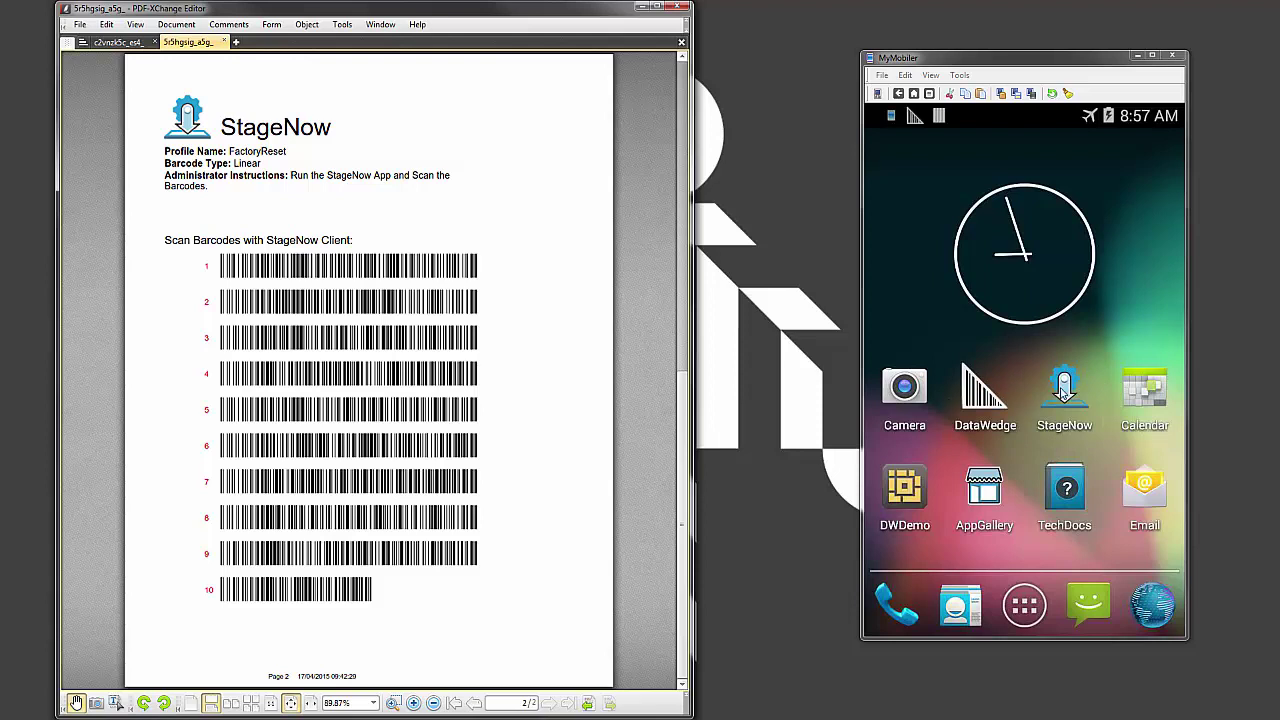
Step: Set Illumination mode to Off in the phone's DataWedge StageNow profile reader parameters, then go home
{"action": "left_click", "coordinate": [998, 404]}
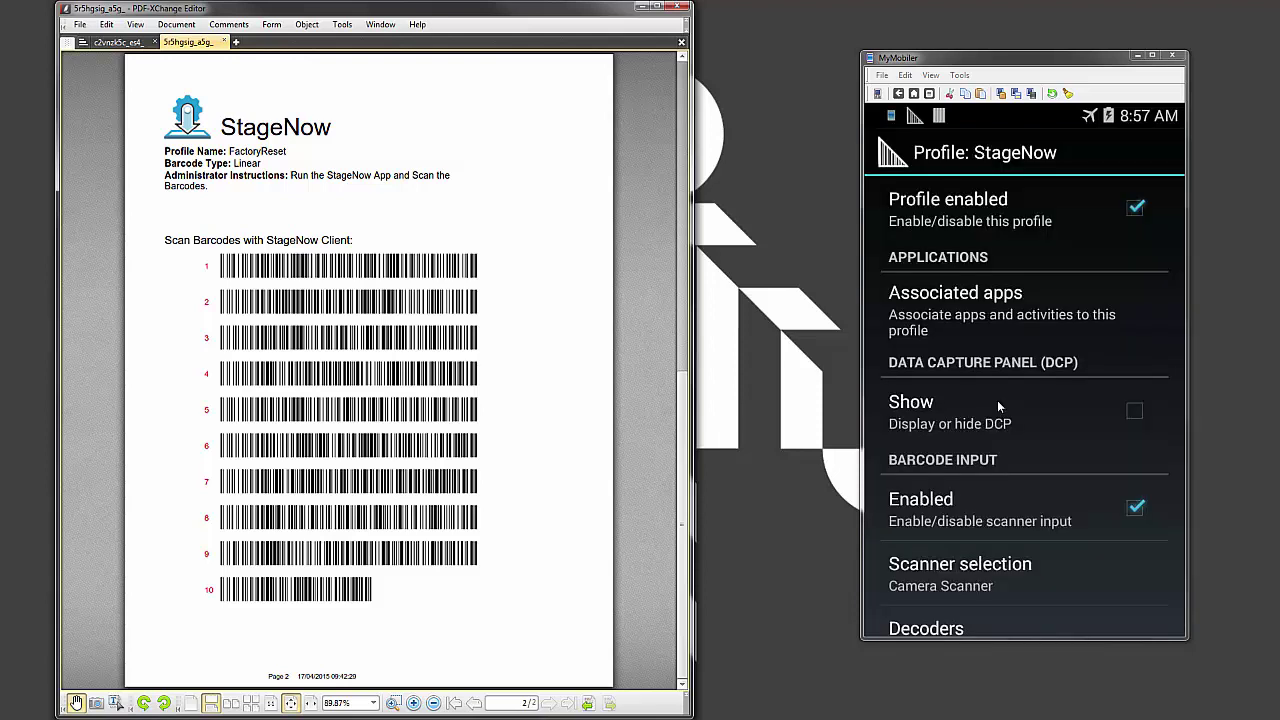
{"action": "right_click", "coordinate": [997, 400]}
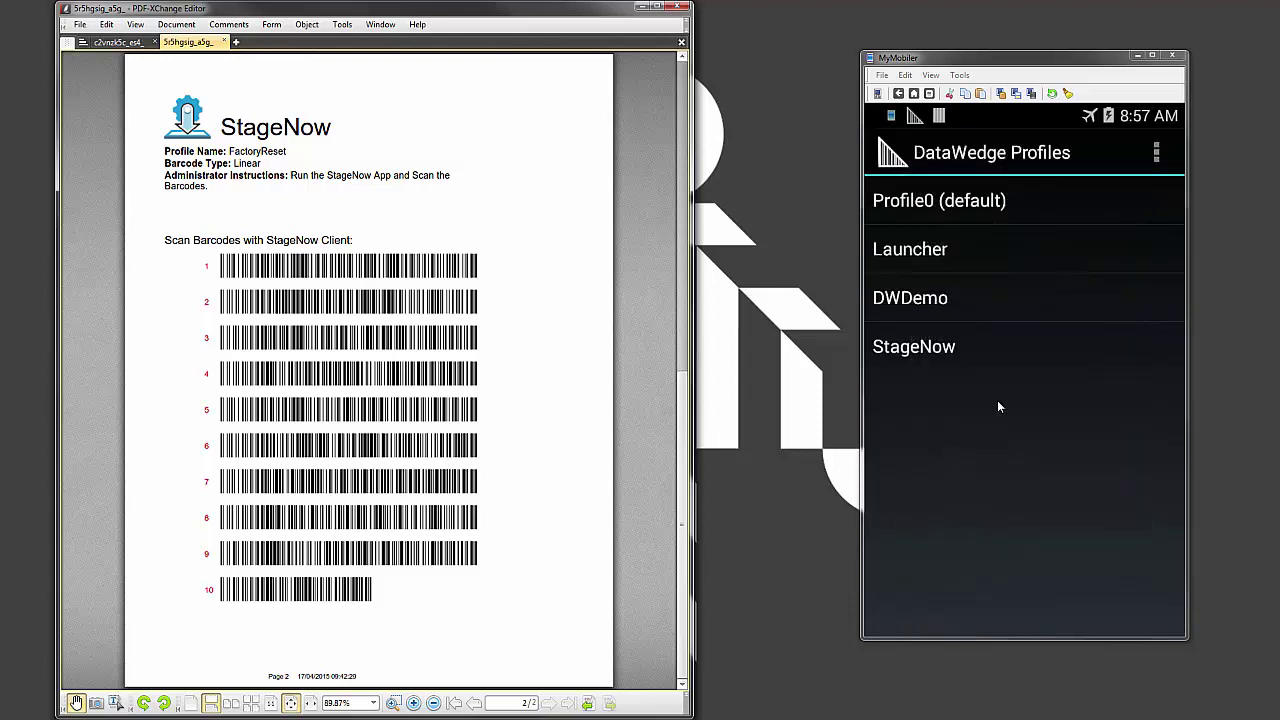
{"action": "left_click", "coordinate": [945, 345]}
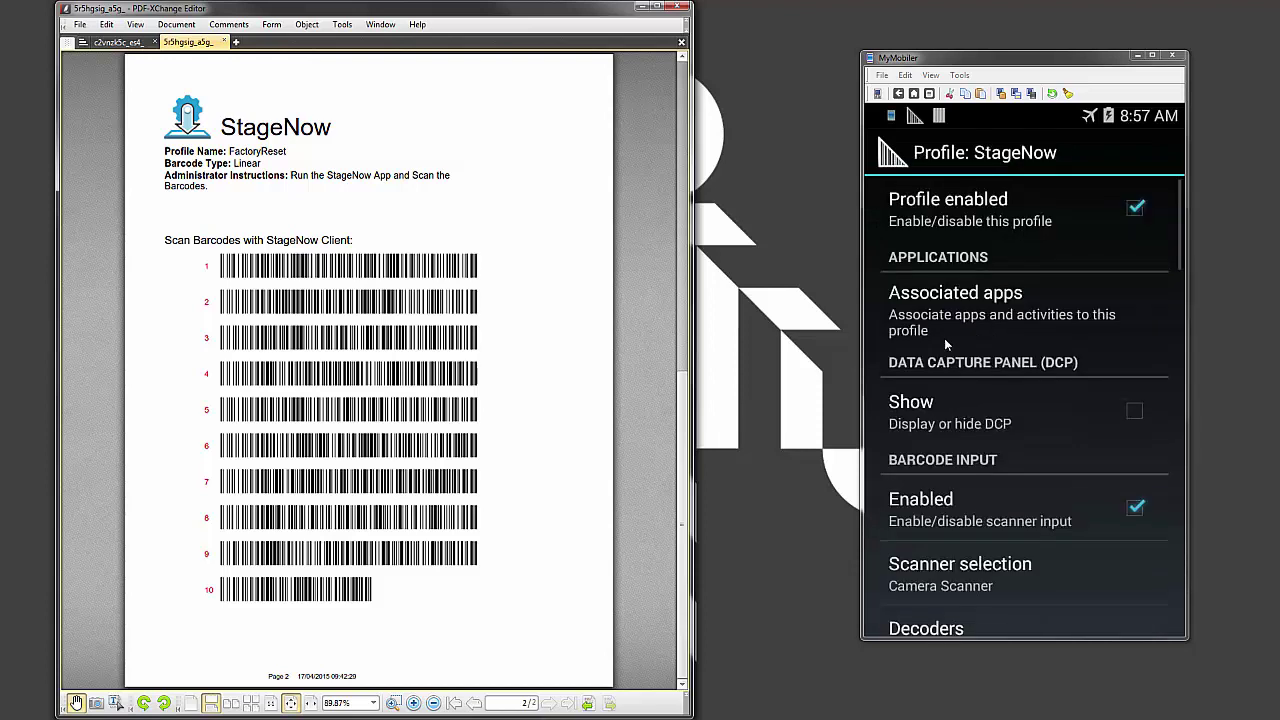
{"action": "left_click_drag", "start_coordinate": [908, 565], "coordinate": [903, 190]}
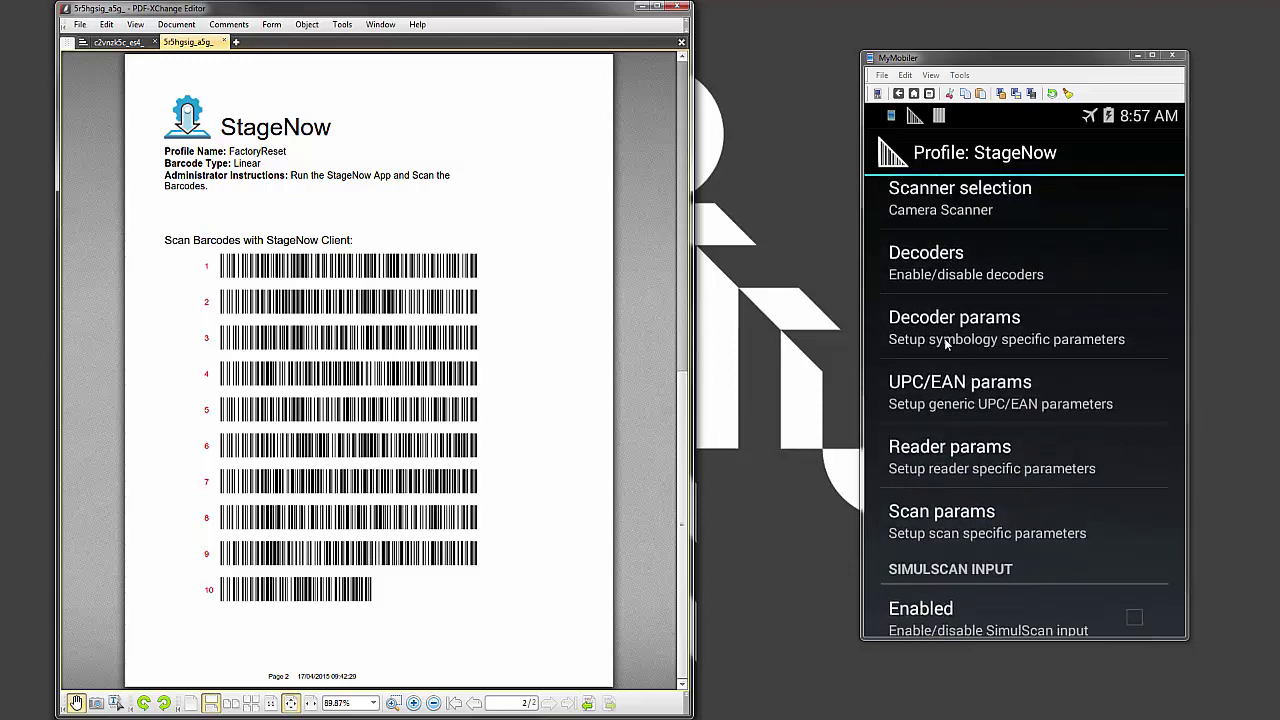
{"action": "left_click", "coordinate": [926, 463]}
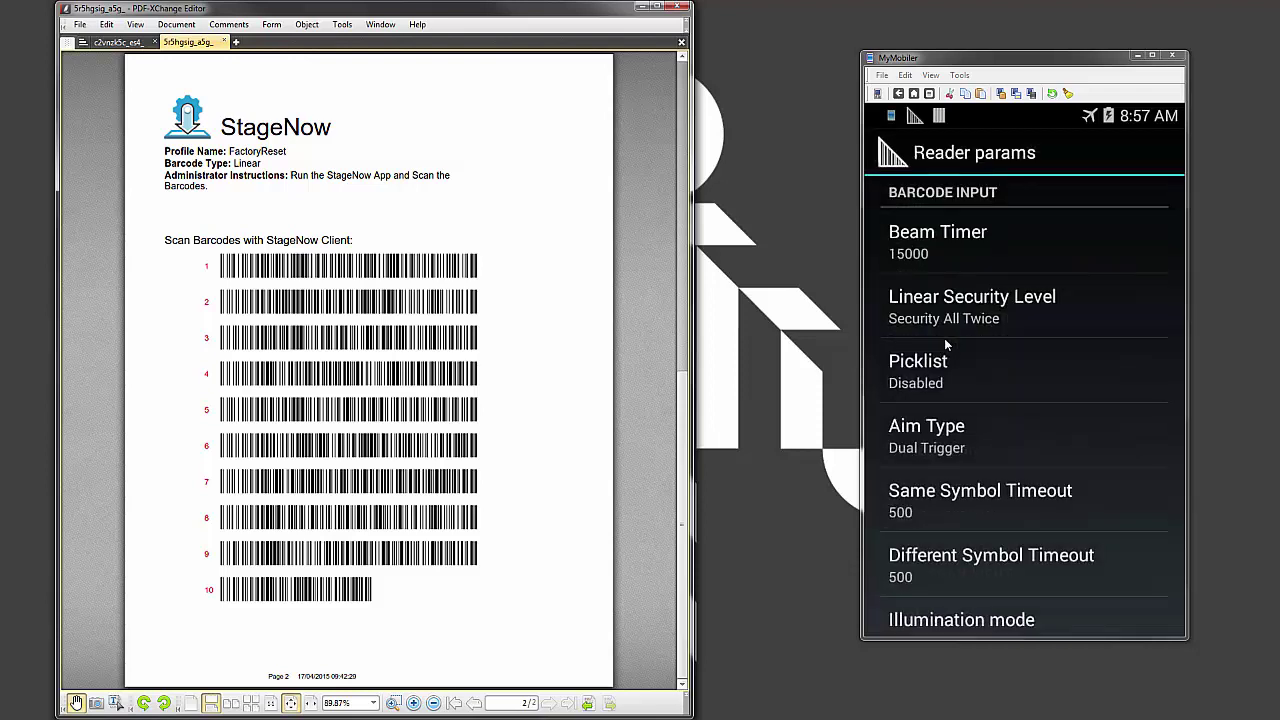
{"action": "left_click_drag", "start_coordinate": [916, 544], "coordinate": [920, 381]}
{"action": "left_click", "coordinate": [920, 468]}
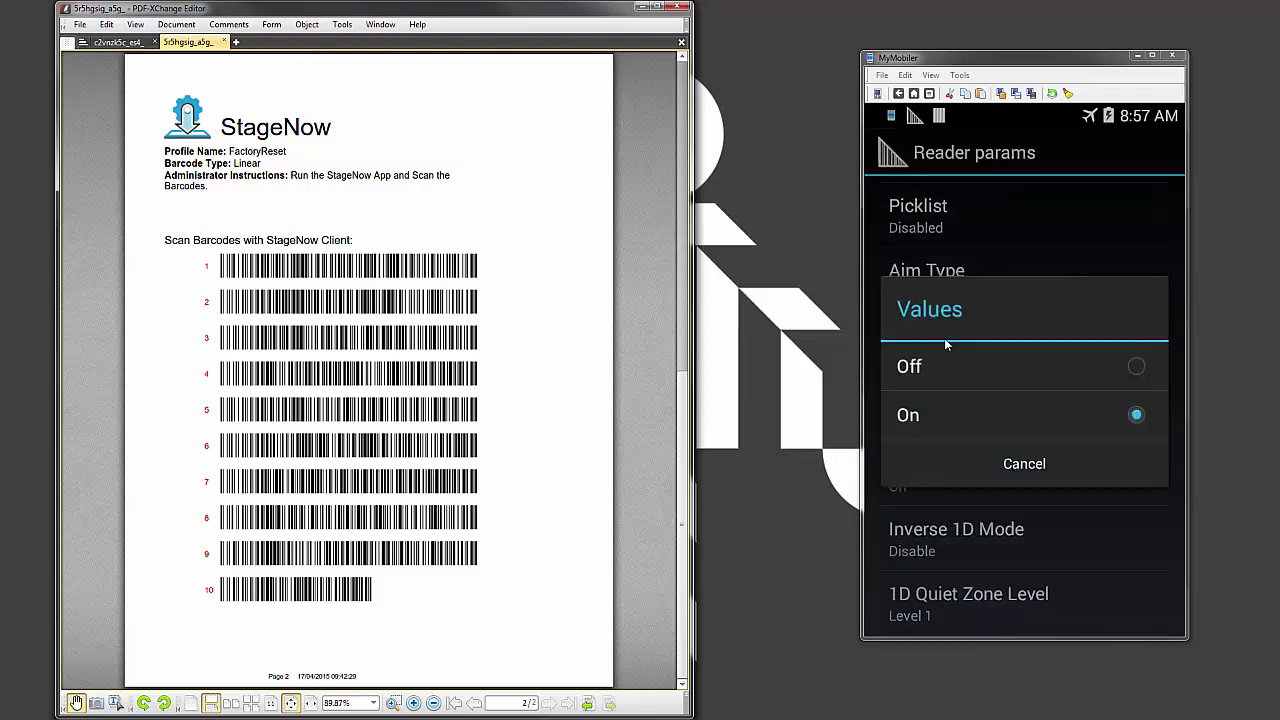
{"action": "left_click", "coordinate": [930, 366]}
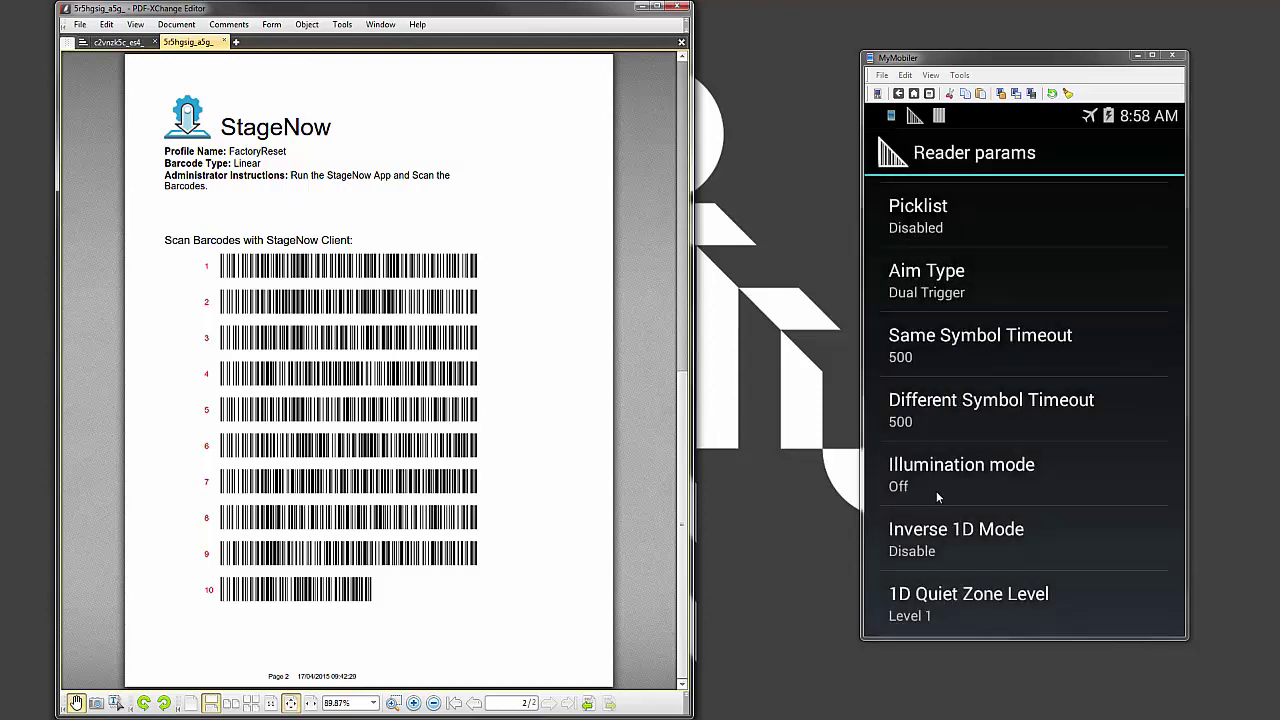
{"action": "key", "text": "Escape"}
{"action": "key", "text": "Home"}
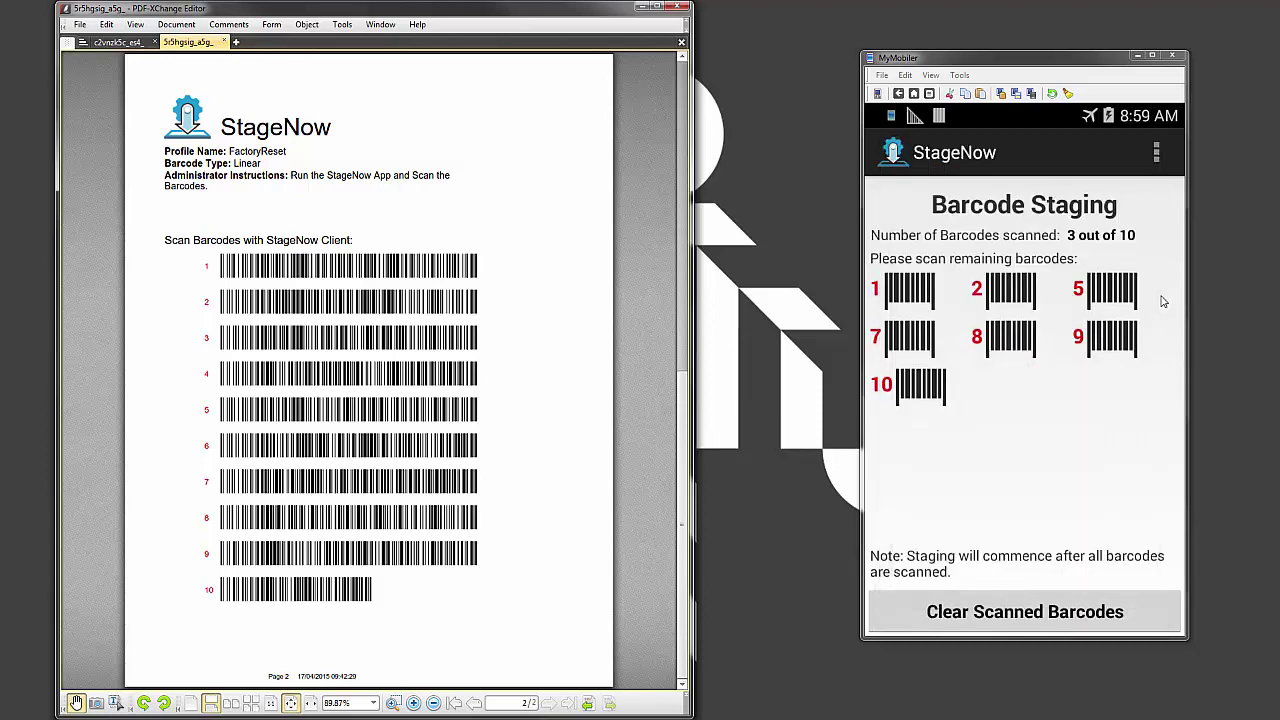
Step: Clear the scanned barcodes on the phone's Barcode Staging screen
{"action": "left_click", "coordinate": [1022, 609]}
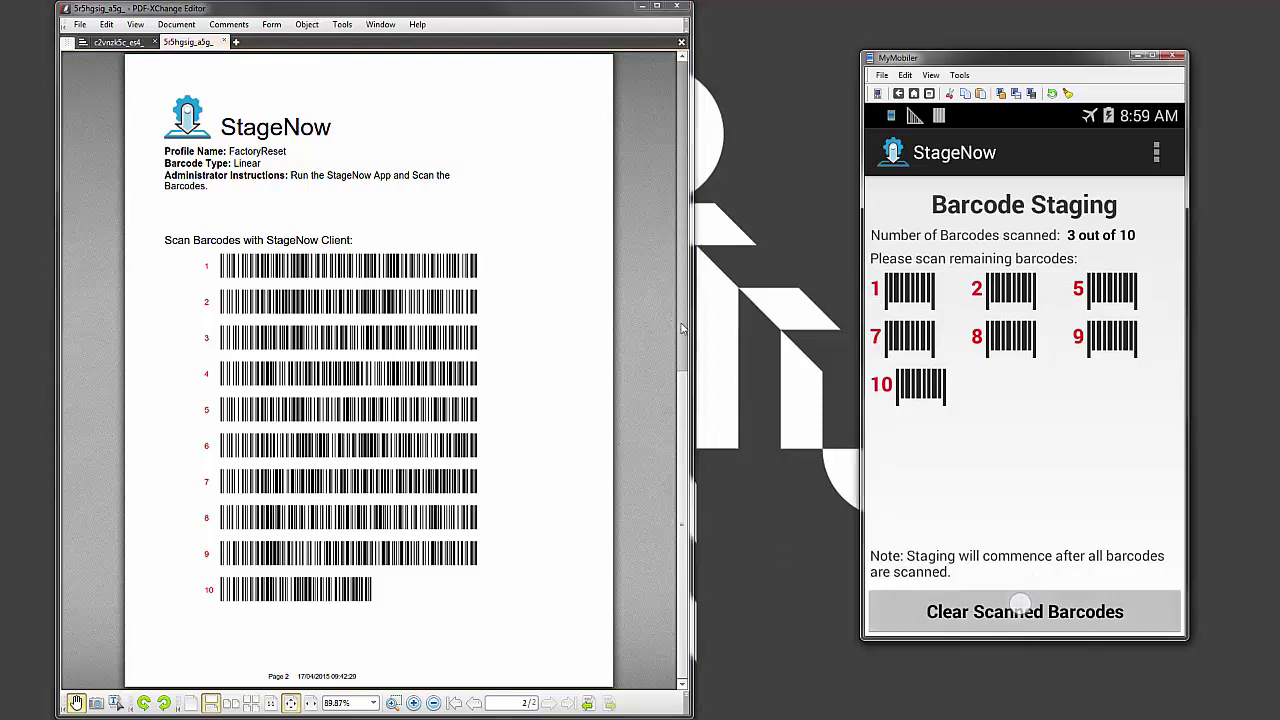
Step: Bring the barcode PDF forward and scroll it up to page 1's PDF417 barcode
{"action": "left_click", "coordinate": [682, 405]}
{"action": "left_click_drag", "start_coordinate": [682, 405], "coordinate": [647, 65]}
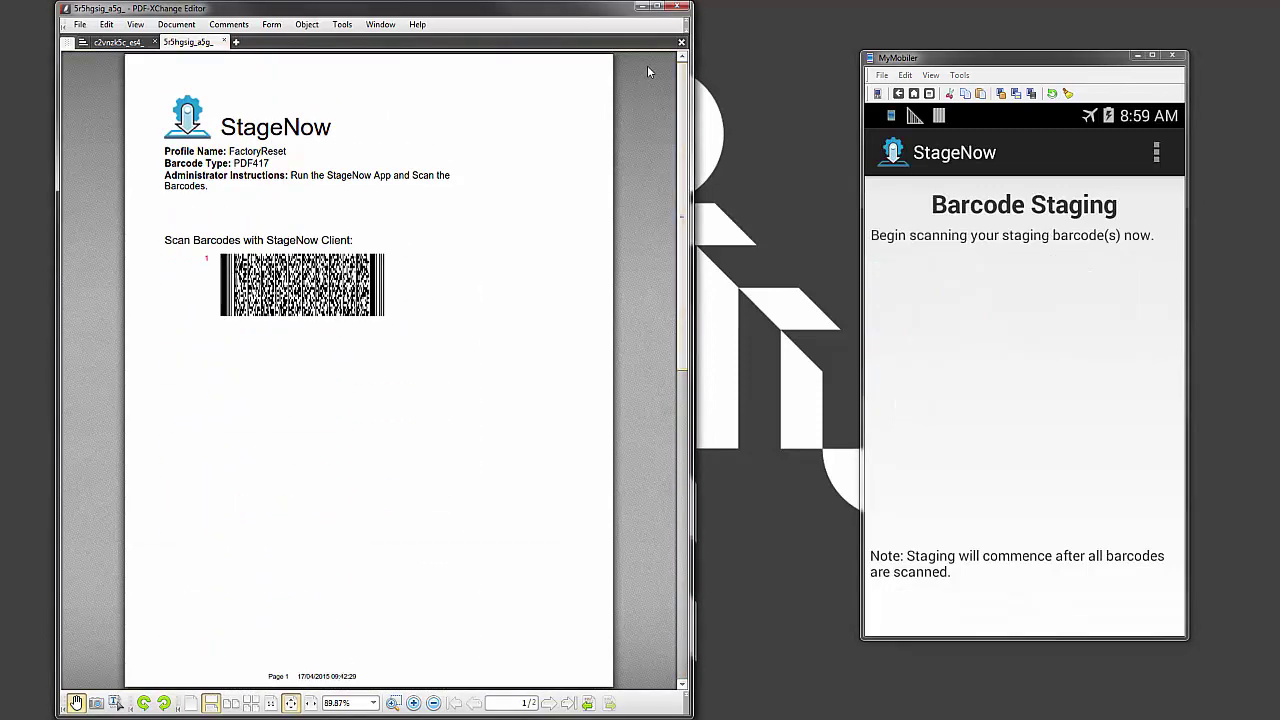